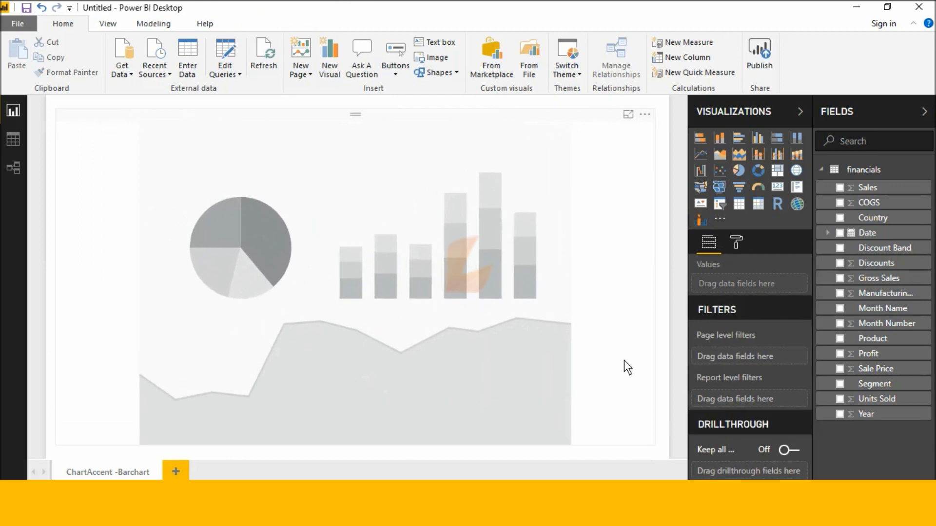
Plot Sales and COGS by Country in the ChartAccent bar chart
click(840, 218)
click(840, 187)
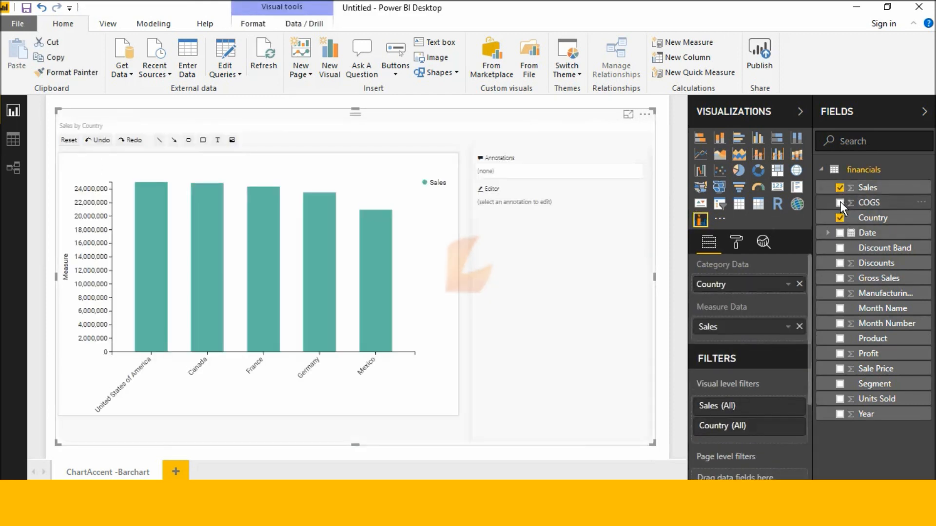
click(840, 202)
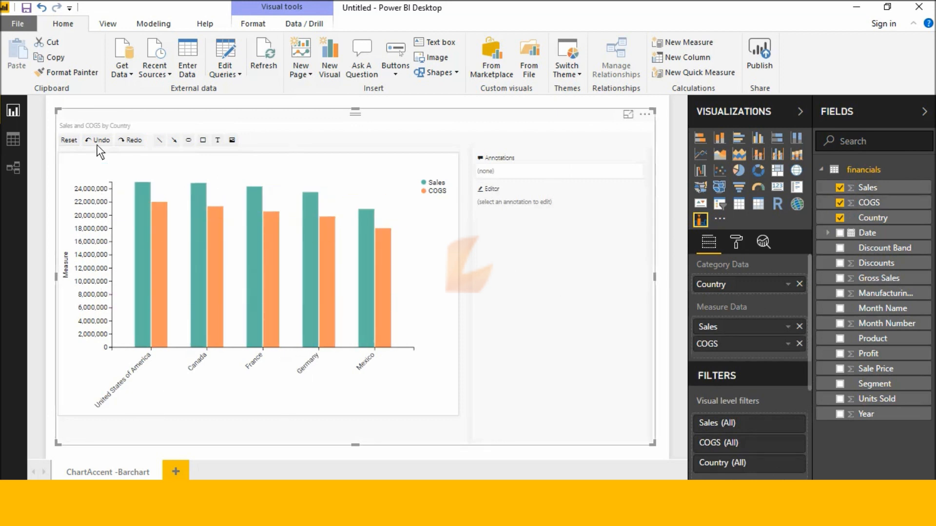
Draw a diagonal line annotation without arrowheads from above the United States of America bars down to the Mexico bars
click(159, 141)
mouse_move(127, 187)
mouse_down()
mouse_move(320, 268)
mouse_move(396, 324)
mouse_up()
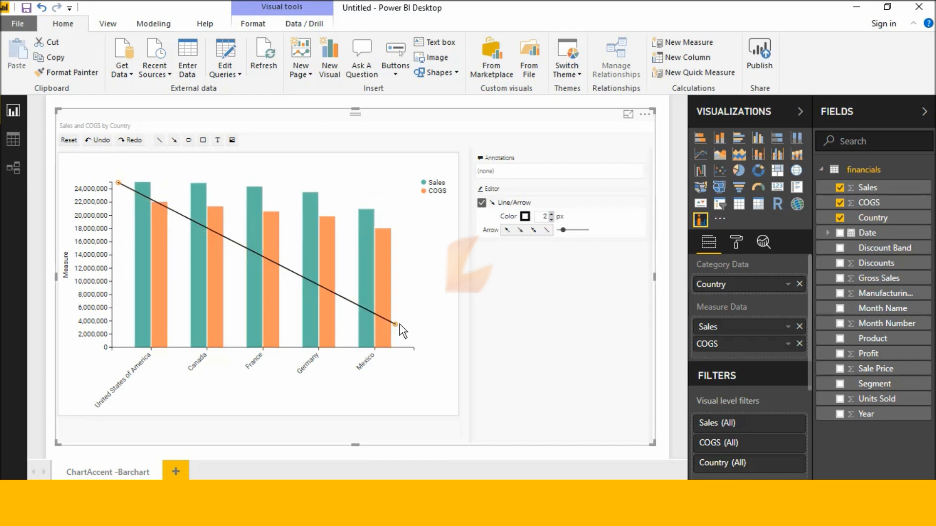
click(519, 231)
click(531, 232)
click(545, 229)
Set the diagonal line annotation's thickness to 6 px
click(552, 219)
click(552, 219)
click(551, 215)
click(551, 215)
click(551, 215)
click(551, 214)
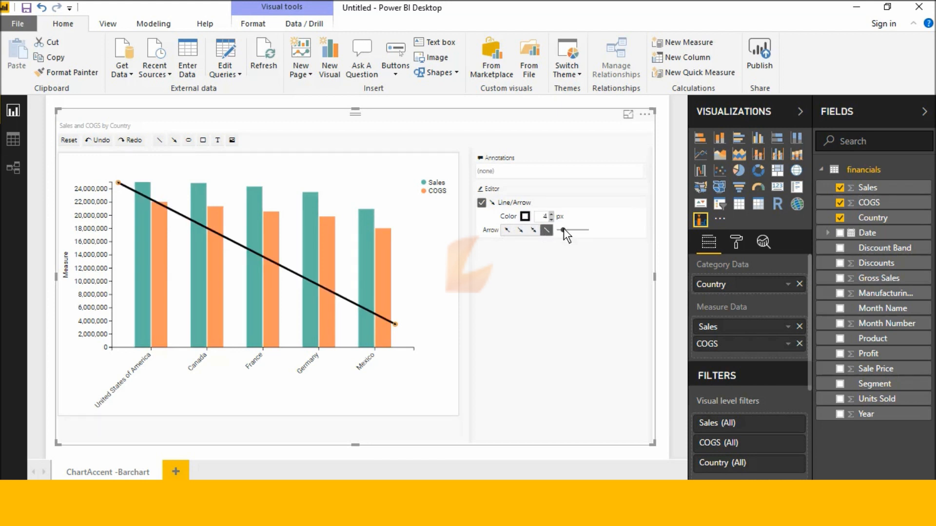
drag(582, 236, 600, 239)
click(551, 214)
click(552, 221)
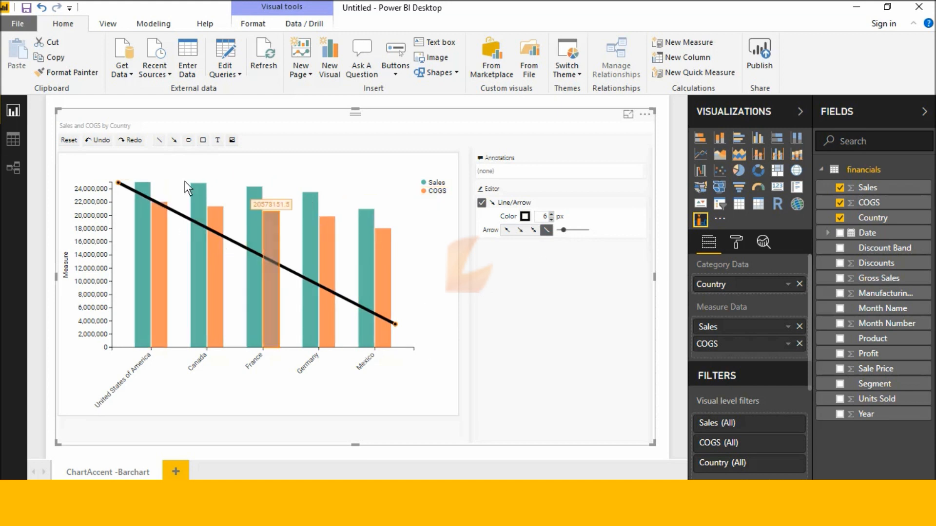
Undo all edits to the diagonal line annotation, including the line itself
click(96, 140)
click(95, 143)
click(95, 144)
click(94, 143)
click(95, 144)
click(94, 143)
click(95, 144)
click(94, 144)
click(94, 143)
click(95, 144)
click(95, 144)
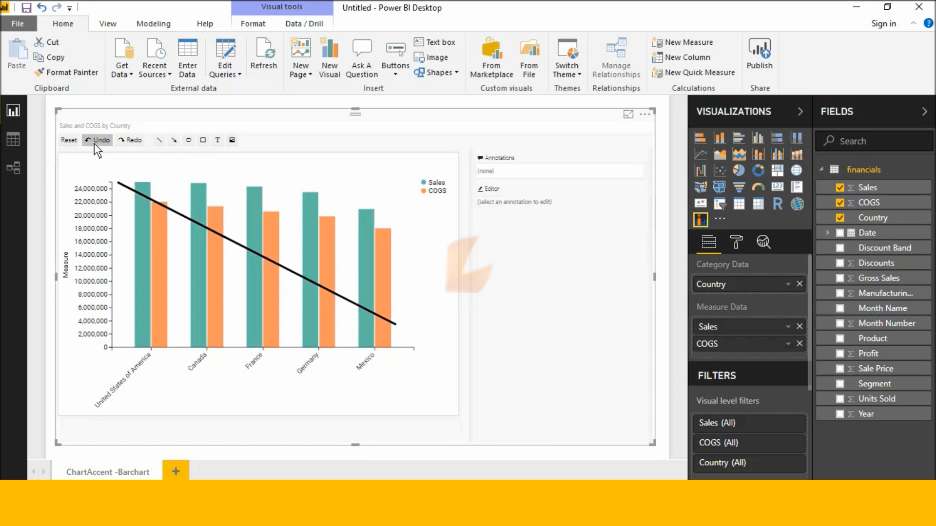
click(94, 143)
click(94, 144)
click(94, 144)
click(94, 143)
click(94, 143)
click(94, 143)
click(95, 143)
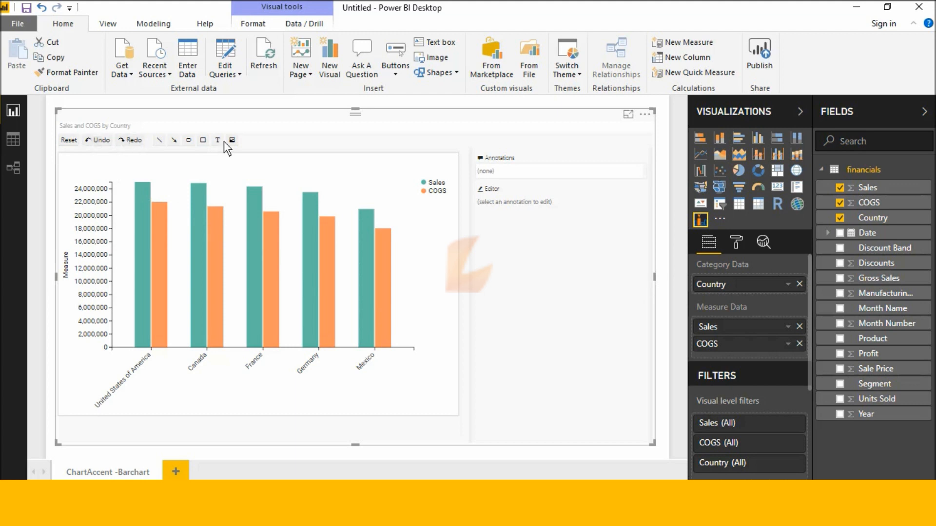
Add a boxed label reading "Bar" above the Canada bars, keeping its line option off
drag(212, 184, 263, 186)
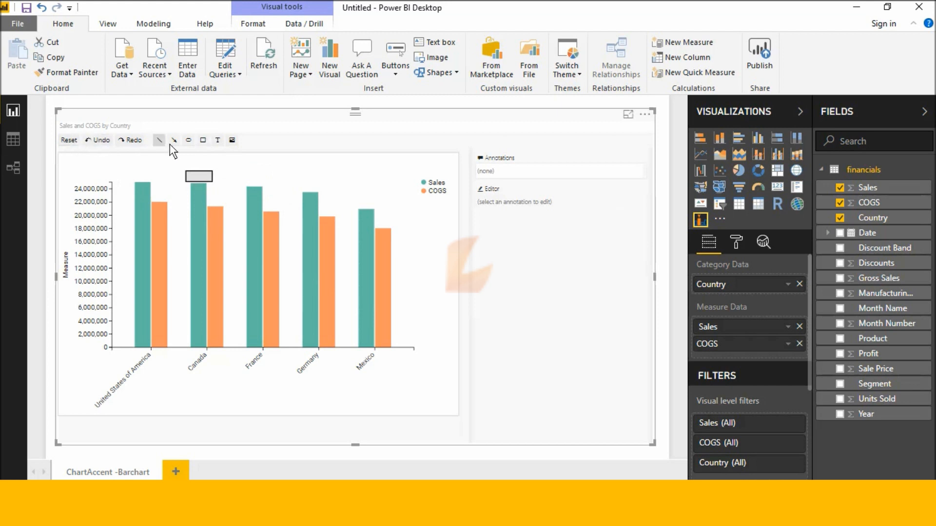
click(199, 176)
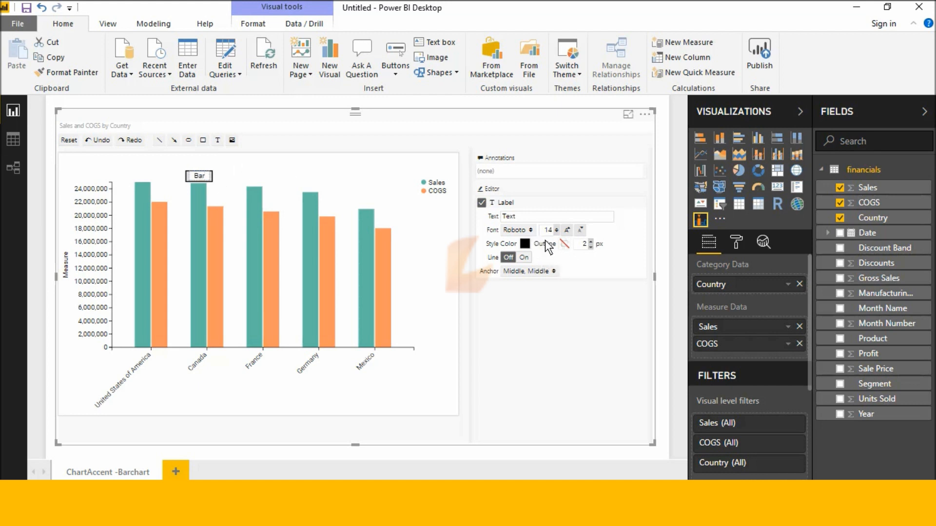
click(523, 261)
click(508, 258)
Give the "Bar" label a light blue text color and a black outline
click(524, 243)
click(477, 142)
click(575, 263)
click(565, 243)
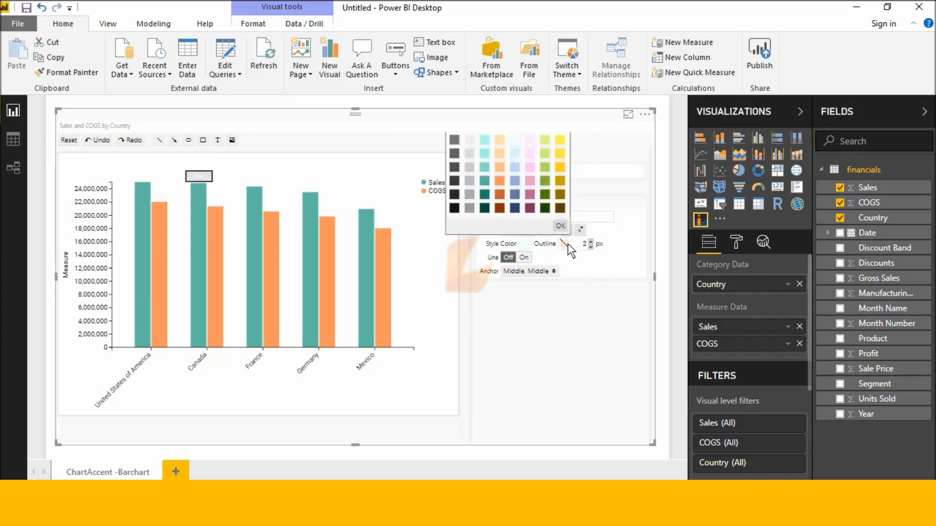
click(455, 208)
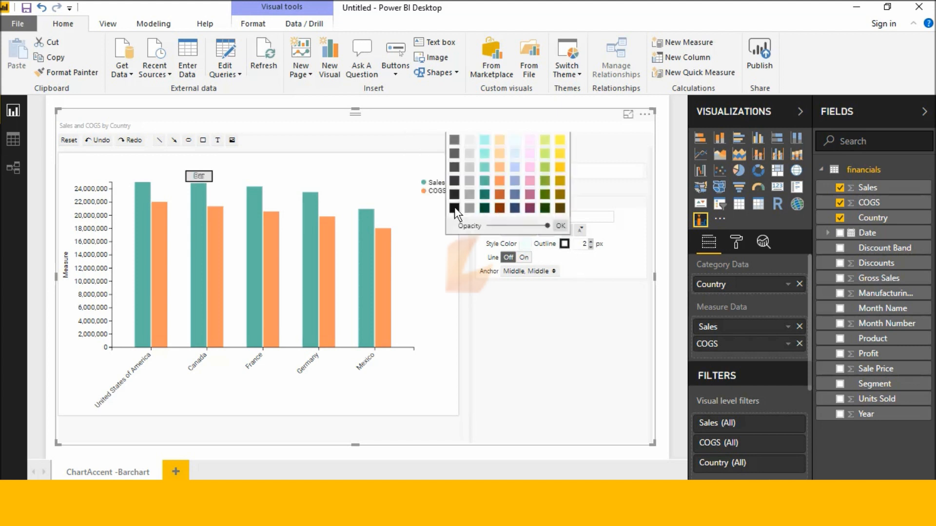
click(567, 265)
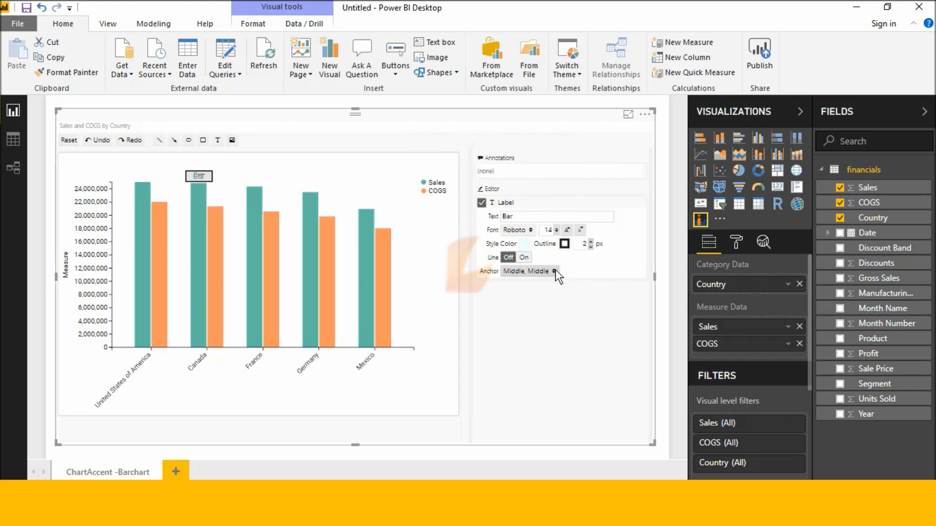
Try several anchor positions for the "Bar" label, ending with Left-Outside, Top-Outside
click(555, 270)
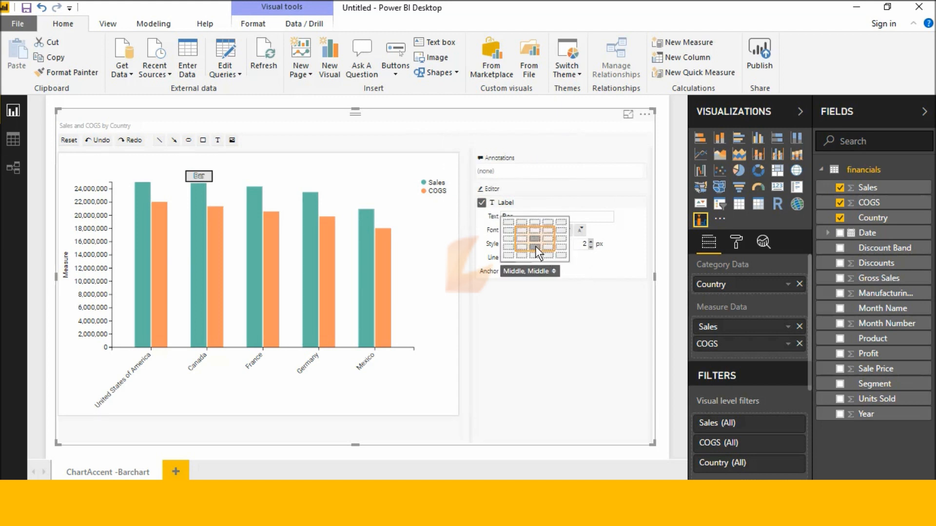
click(535, 246)
click(545, 276)
click(552, 257)
click(551, 272)
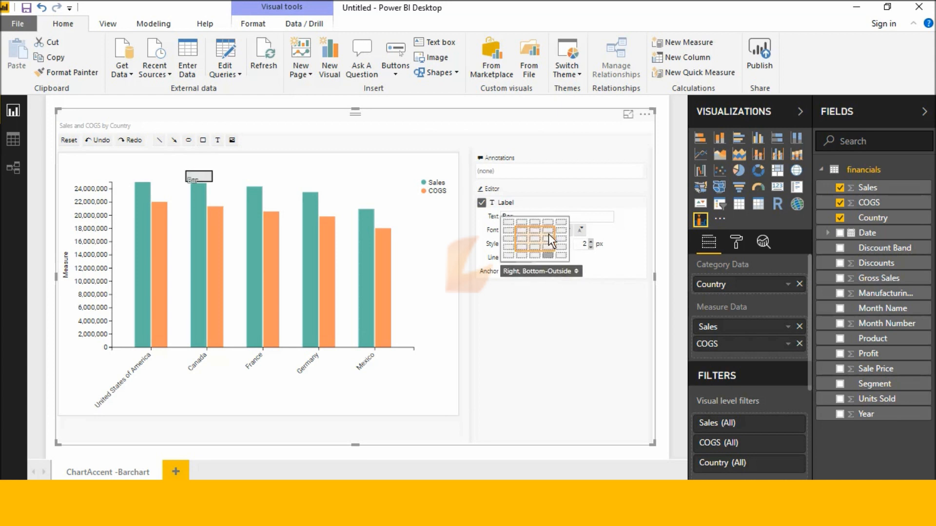
click(557, 269)
click(548, 271)
click(511, 225)
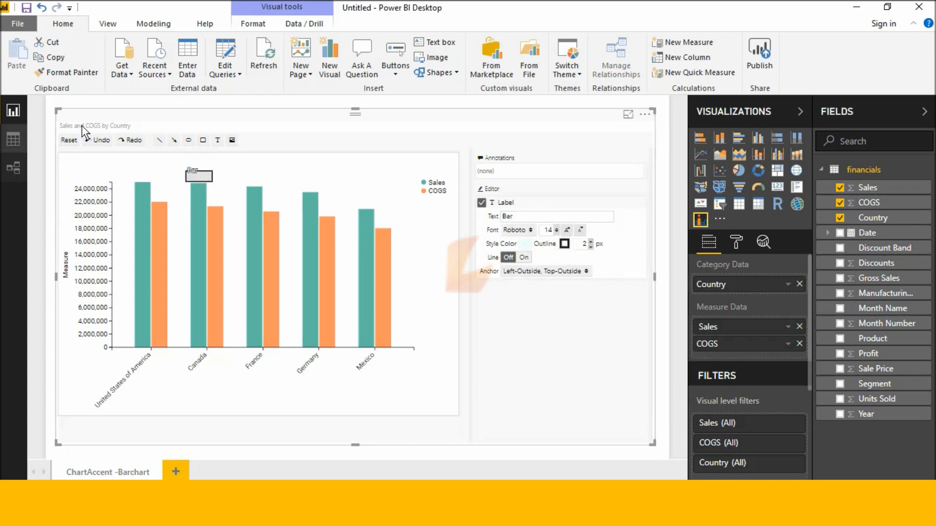
Undo the "Bar" label edits above the Canada bars and remove the label box
click(86, 141)
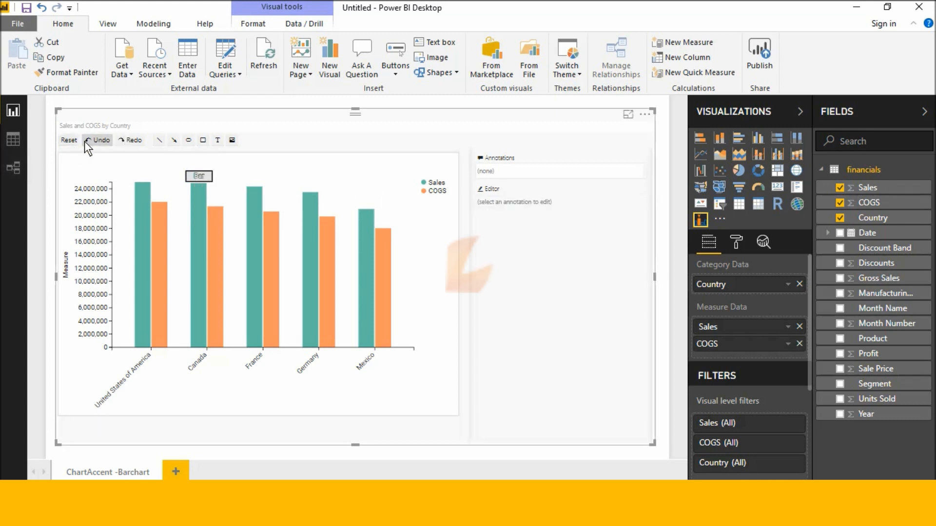
click(85, 141)
Start an image annotation and choose an image file from the Desktop folder
click(232, 140)
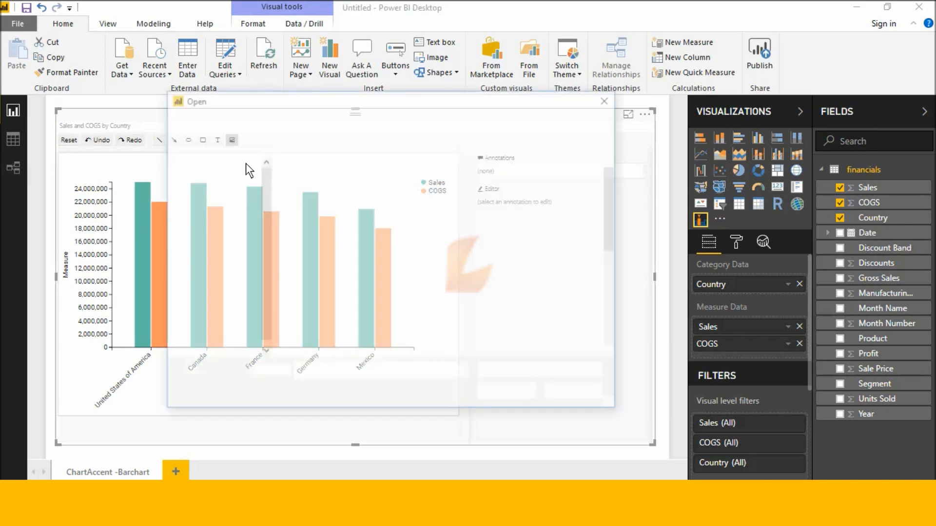
scroll(311, 237, down, 5)
scroll(387, 249, up, 5)
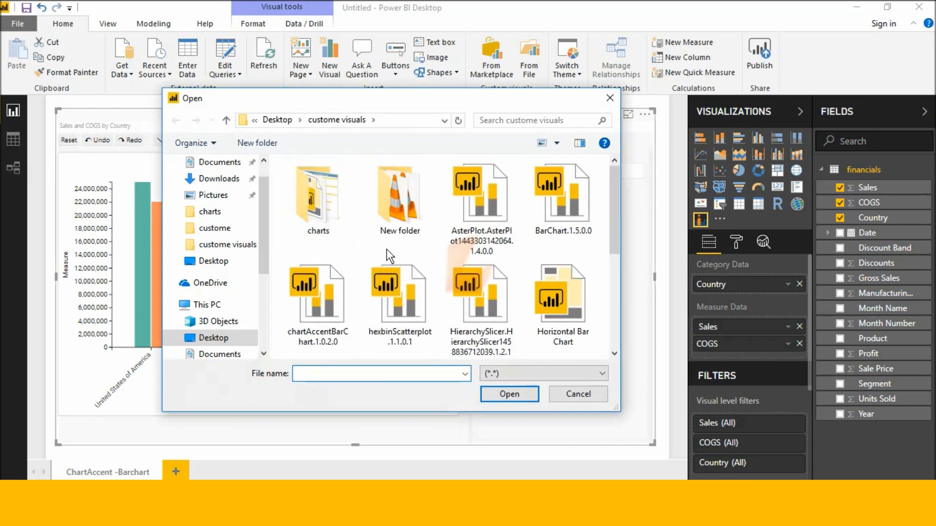
click(225, 337)
scroll(402, 264, down, 10)
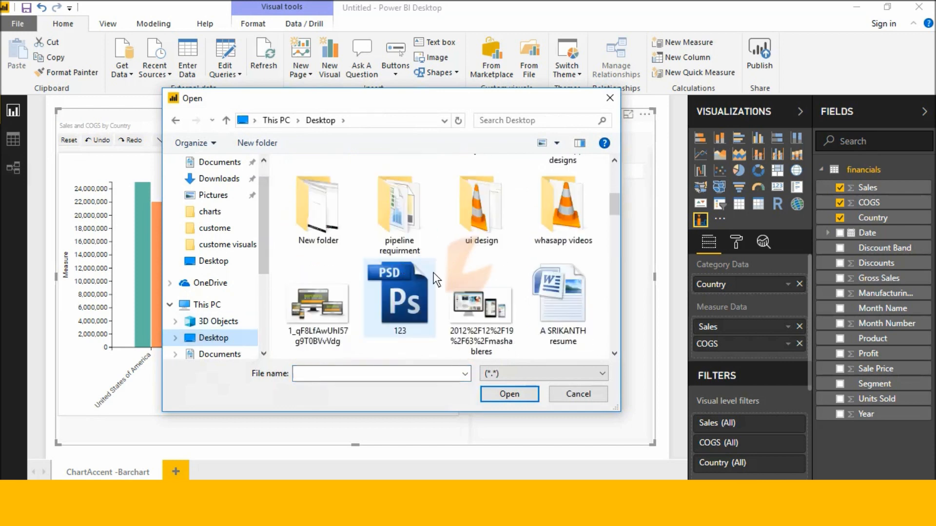
double_click(565, 322)
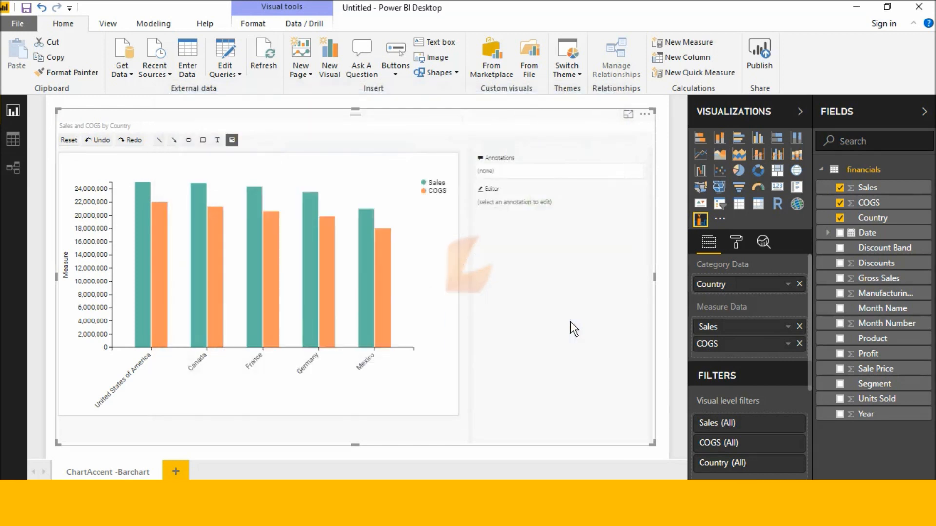
Choose the orange logo image from the Desktop folder again and place it above the France bars
click(236, 141)
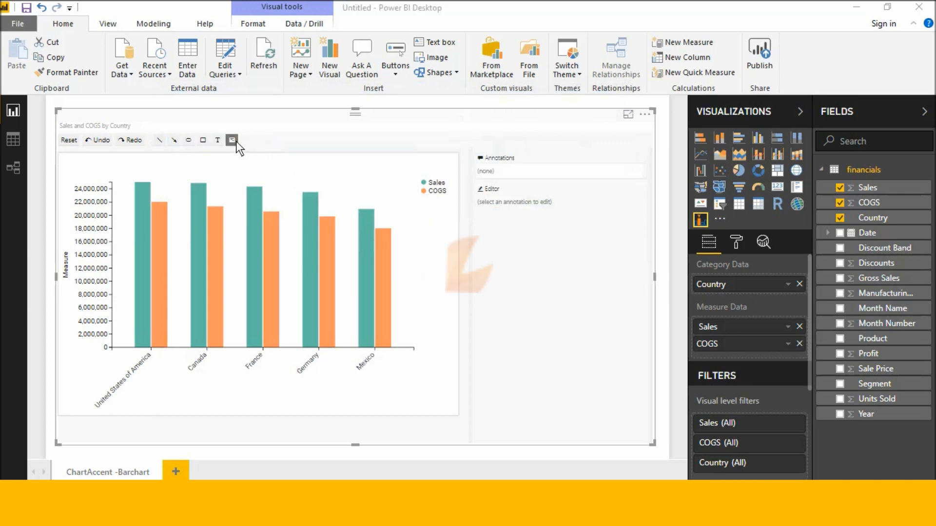
scroll(452, 285, down, 8)
scroll(452, 285, up, 3)
scroll(452, 285, down, 3)
double_click(558, 308)
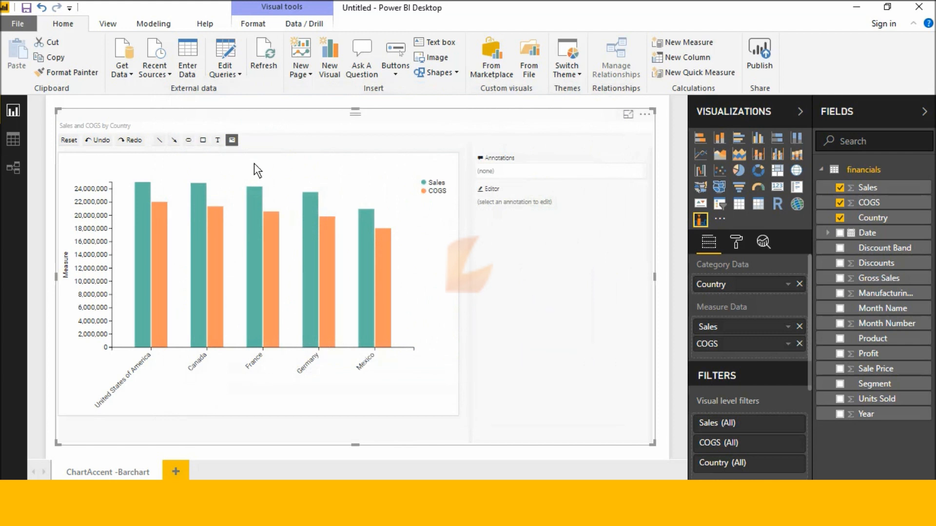
drag(246, 172, 267, 183)
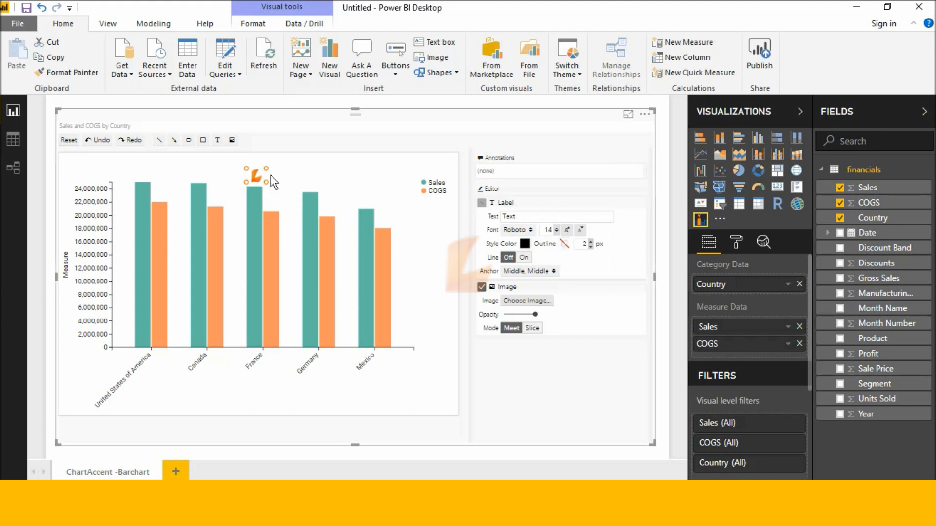
Enlarge the logo image annotation above the France bars and deselect it
mouse_move(266, 169)
mouse_down()
mouse_move(293, 153)
mouse_move(282, 162)
mouse_up()
click(292, 184)
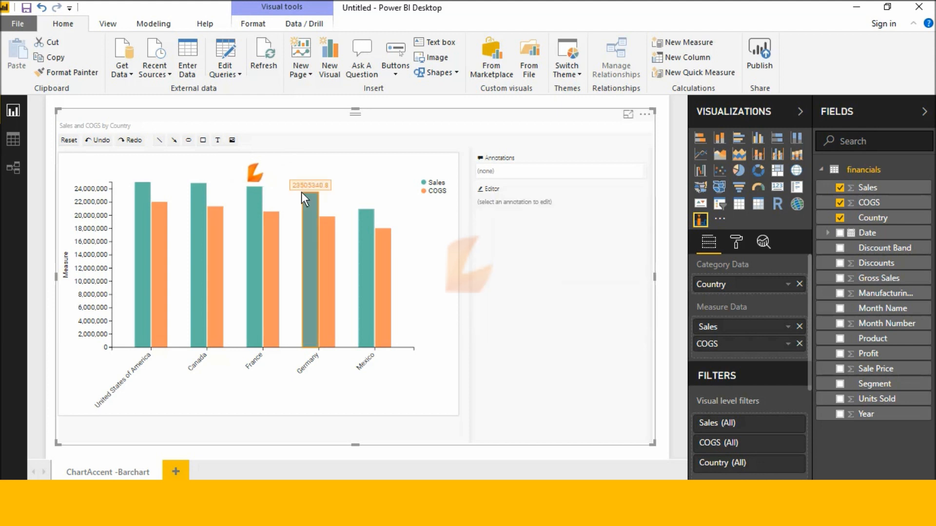
click(254, 175)
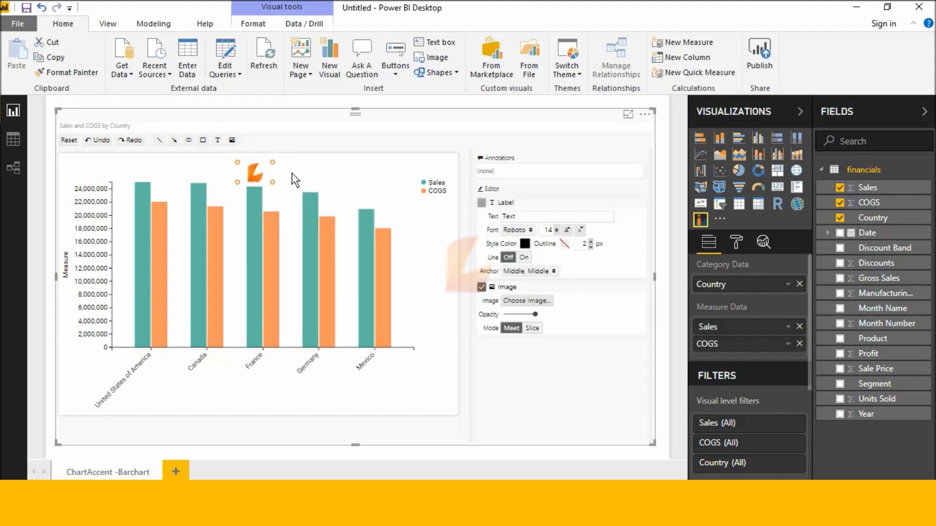
click(292, 174)
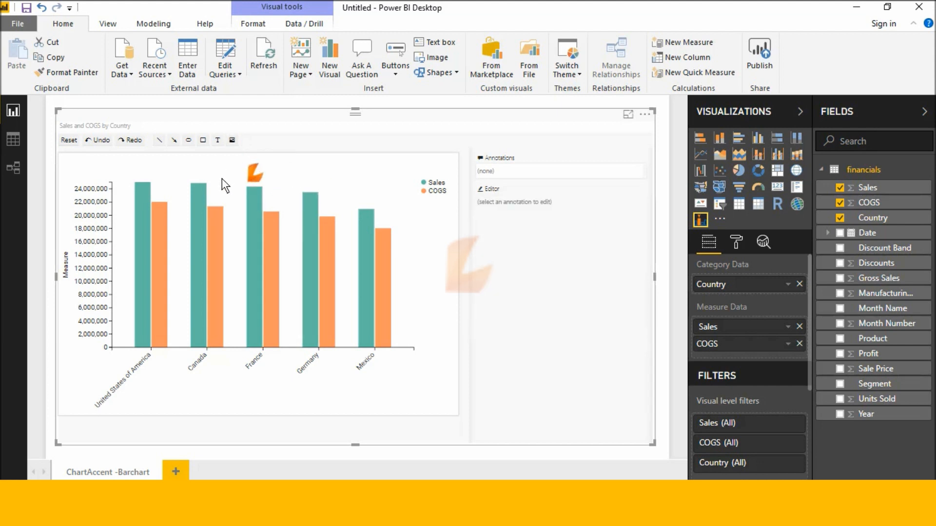
click(232, 142)
click(249, 143)
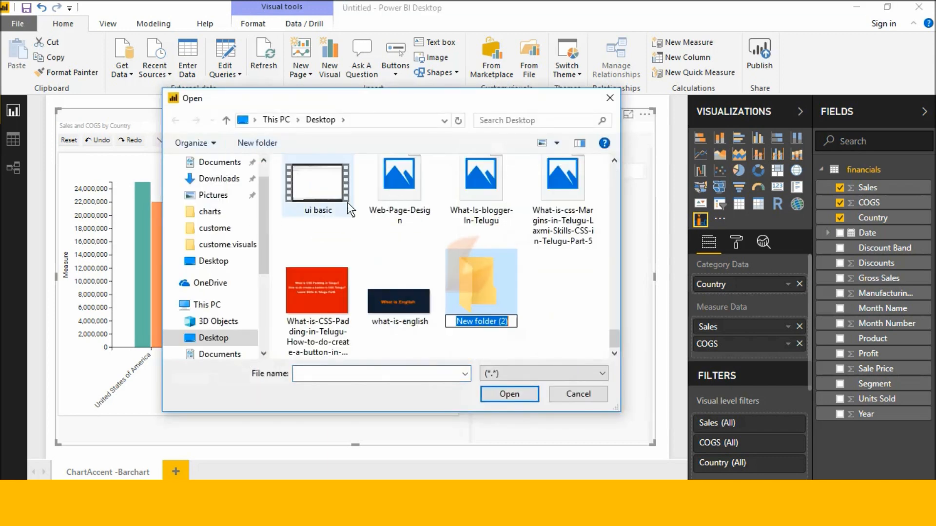
click(556, 396)
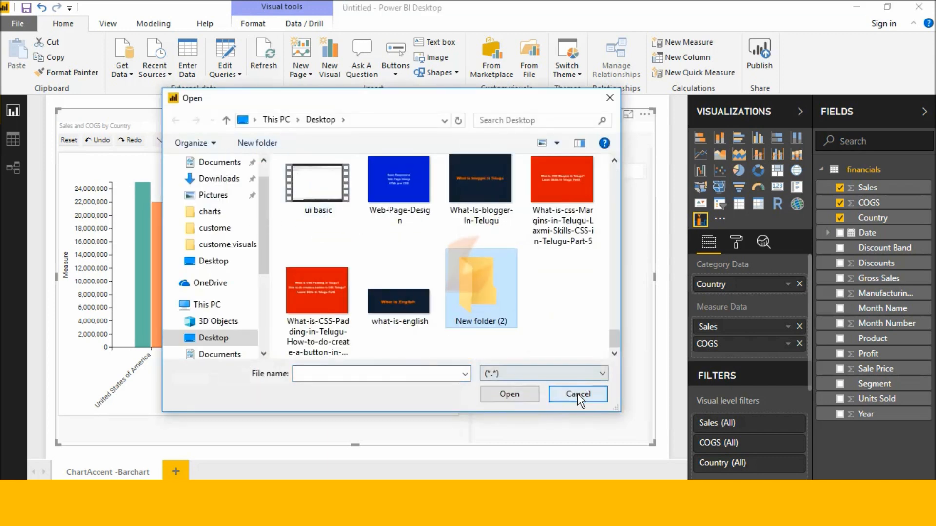
click(578, 394)
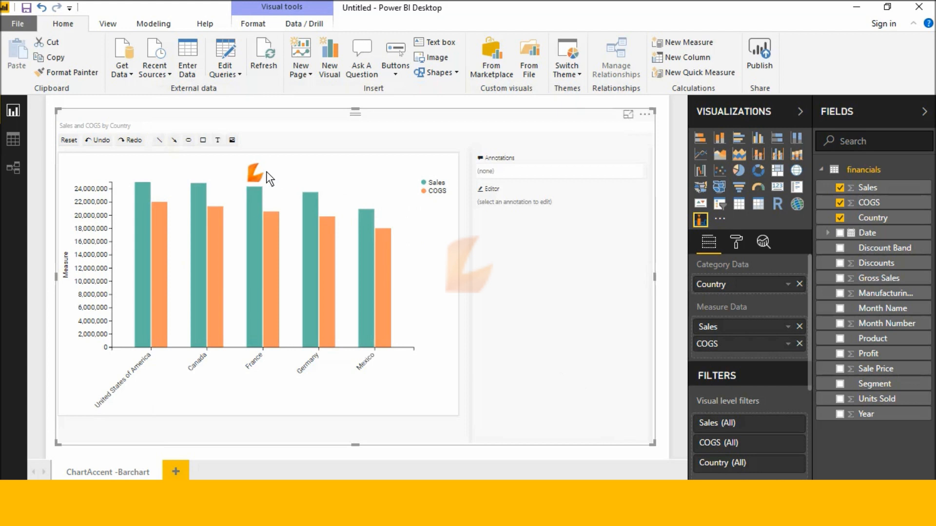
Select the logo image above the France bars and set its label color to dark gold
click(254, 172)
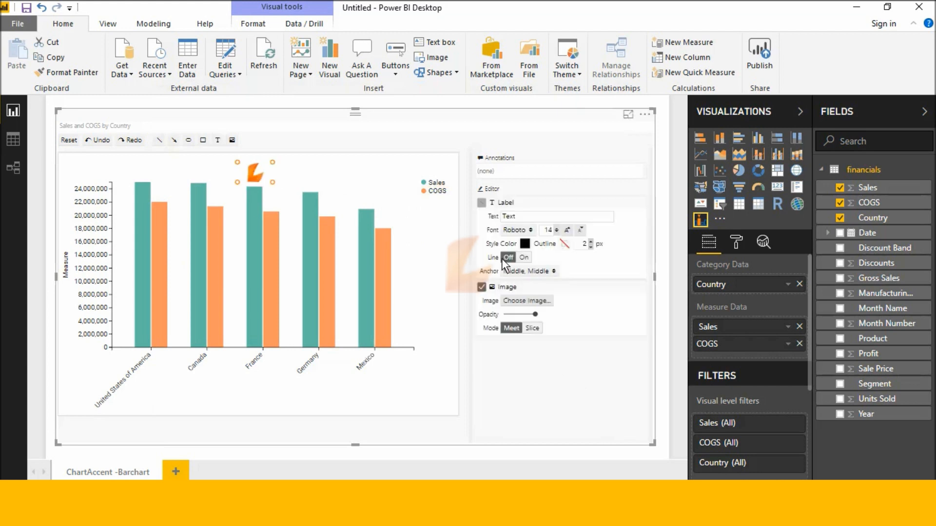
click(525, 243)
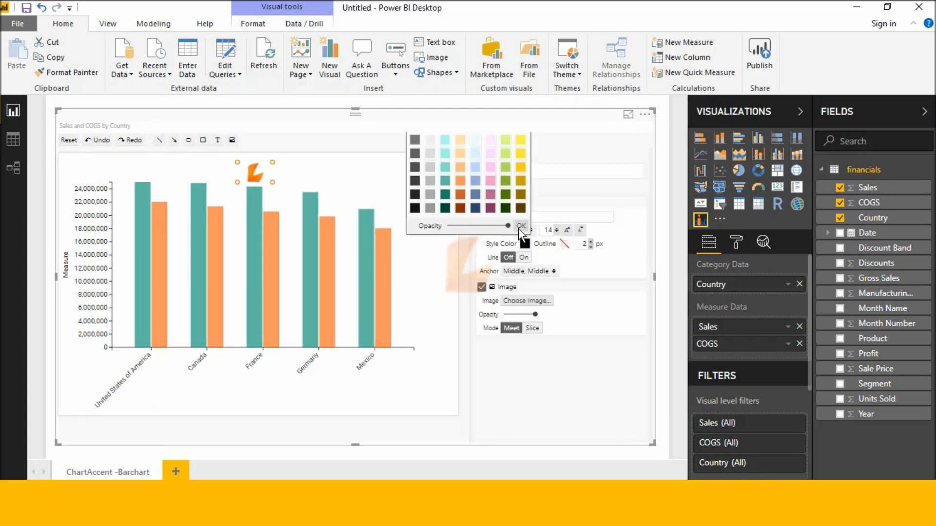
click(522, 195)
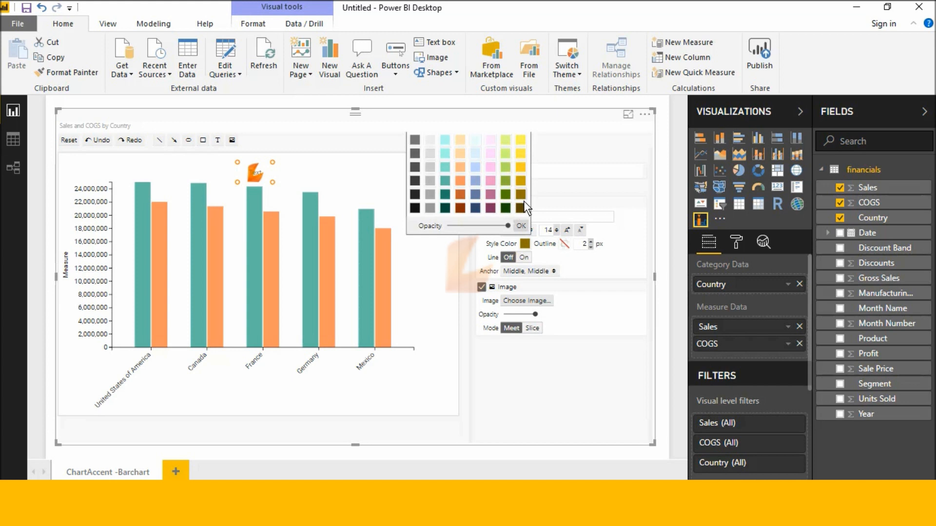
click(555, 232)
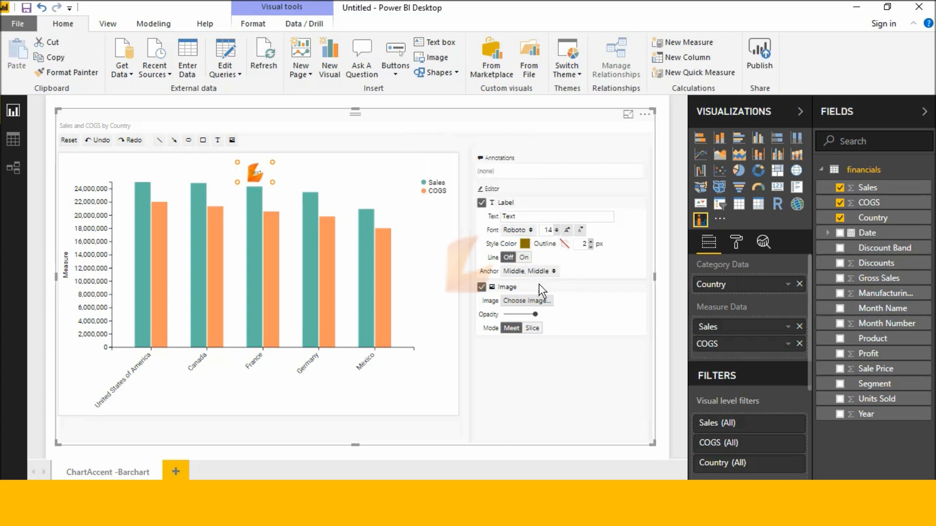
Anchor the logo image's label at Right-Outside, Bottom-Outside and set its text to "Laxmi Skills"
click(540, 272)
click(558, 255)
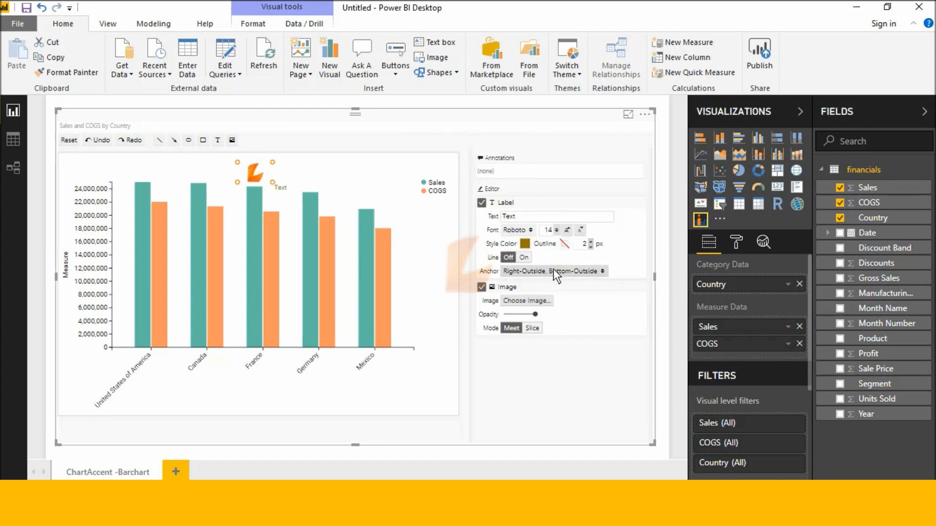
text(Laxm)
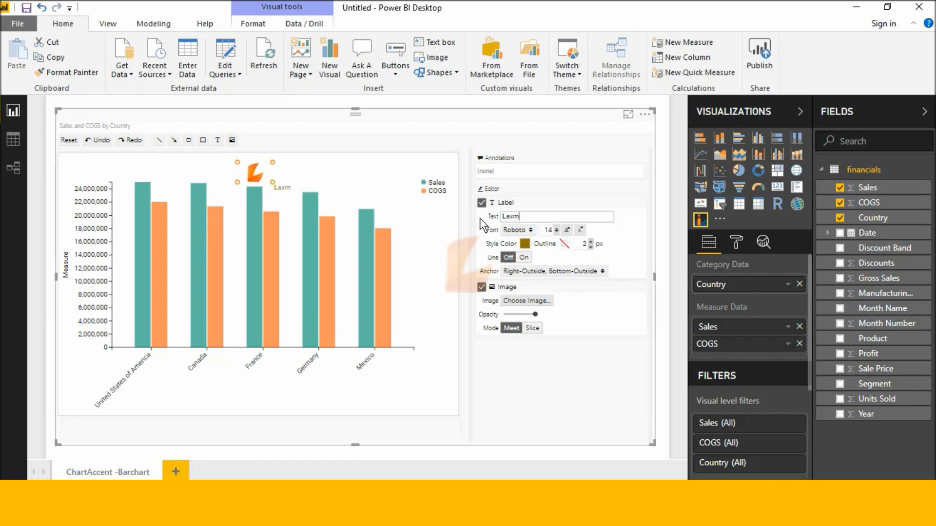
text(i Skilla=s)
click(570, 353)
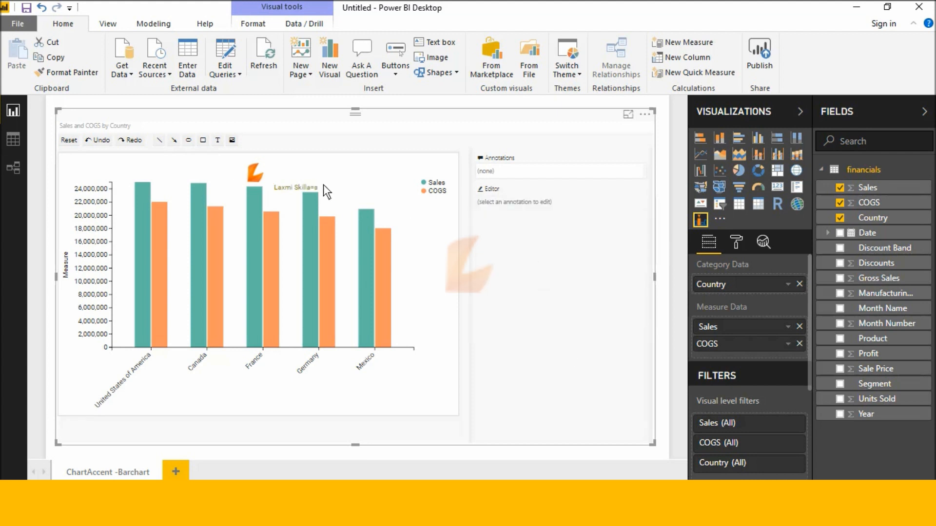
double_click(288, 186)
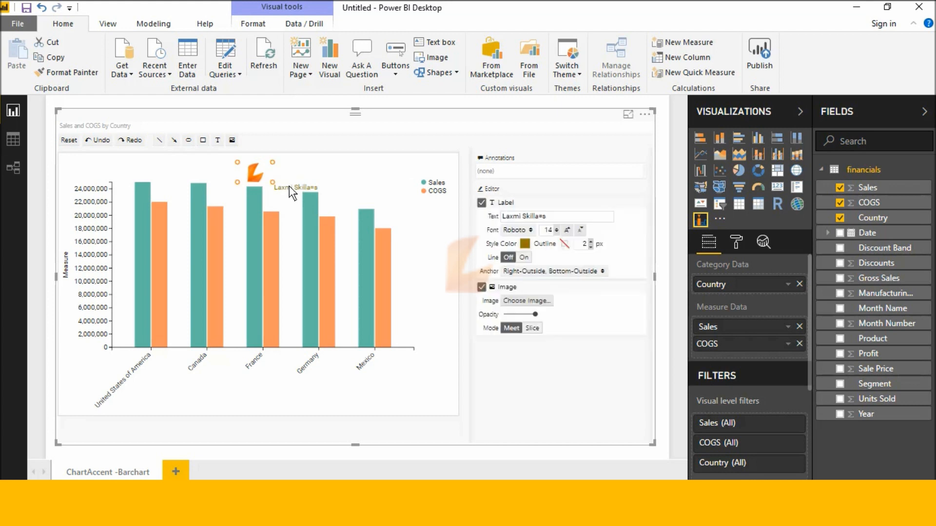
click(541, 216)
key(BackSpace)
key(BackSpace)
Try the Middle and Right-Outside anchors for the logo's label, then anchor it at Middle, Top-Outside
click(533, 269)
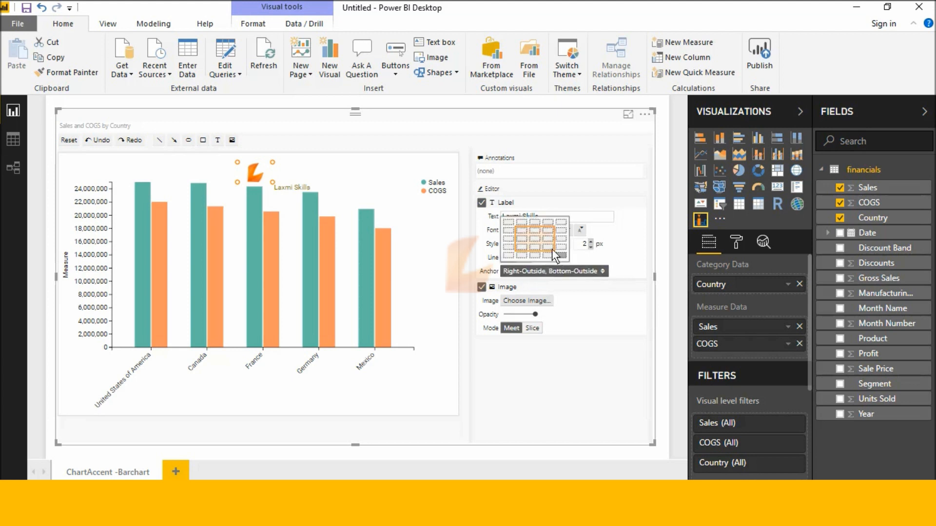
click(535, 240)
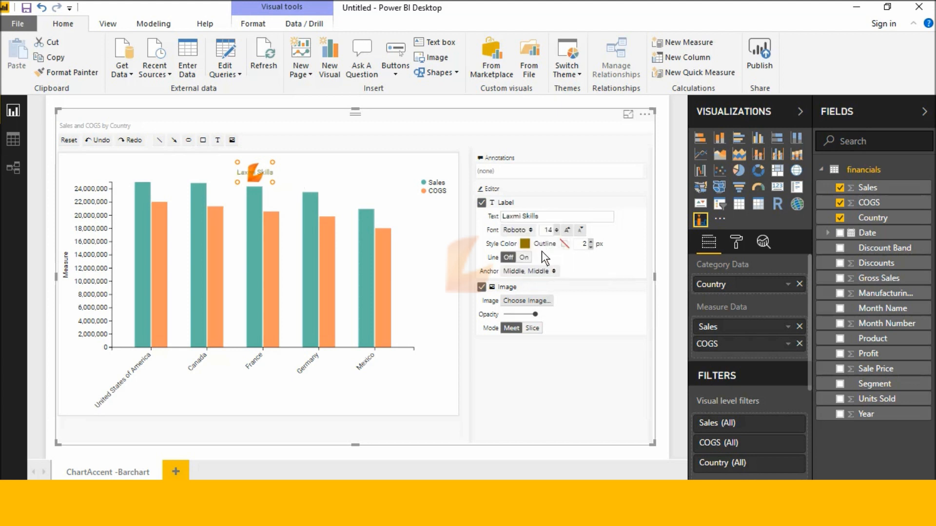
click(542, 274)
click(563, 239)
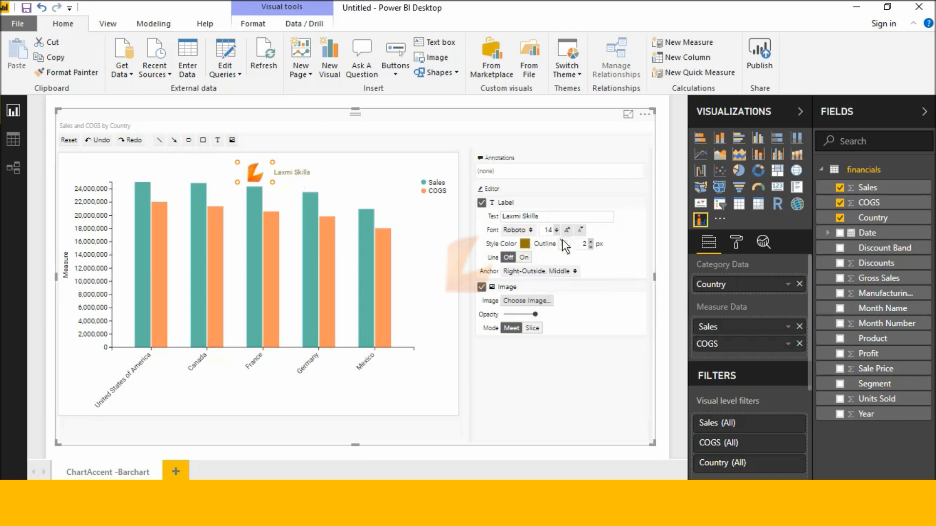
click(533, 270)
click(534, 222)
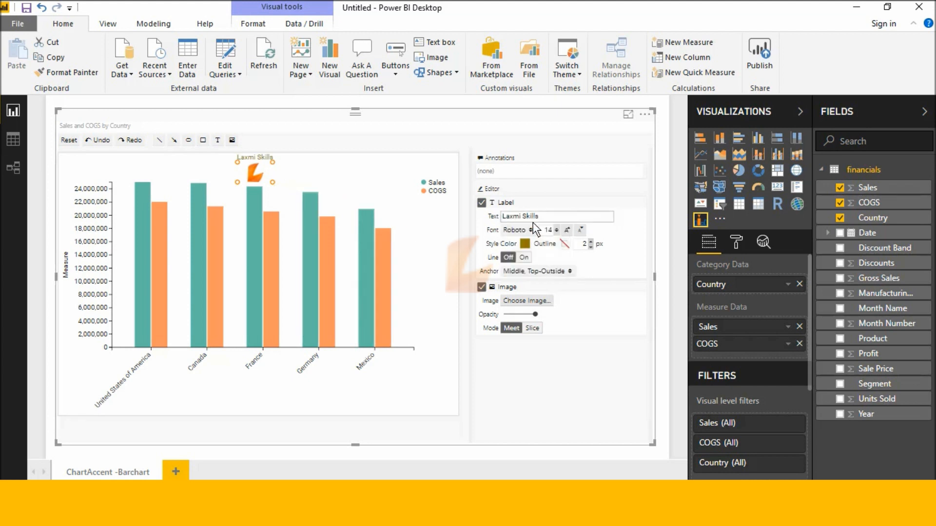
Try the Slice mode on the logo image, return it to Meet, and lower the image's opacity slightly
click(532, 328)
click(515, 328)
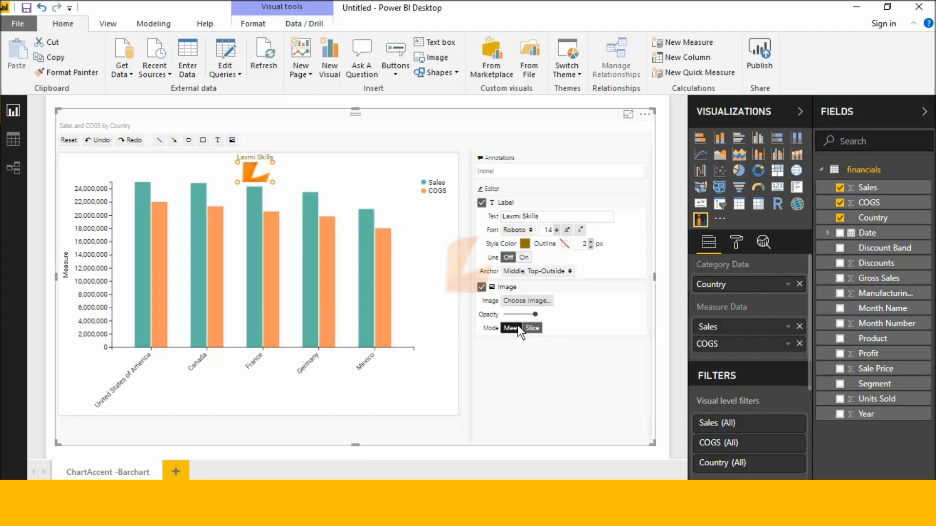
mouse_move(531, 317)
mouse_down()
mouse_move(516, 322)
mouse_move(528, 322)
mouse_up()
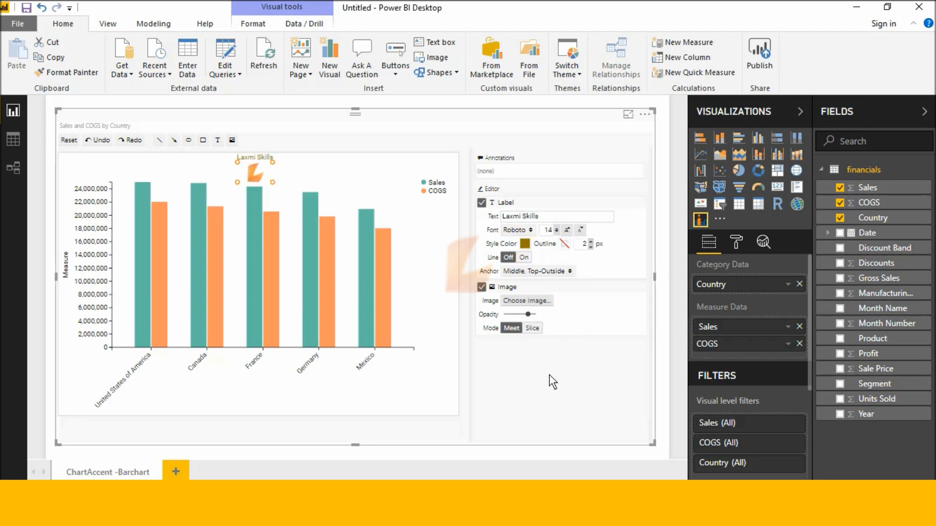
click(546, 375)
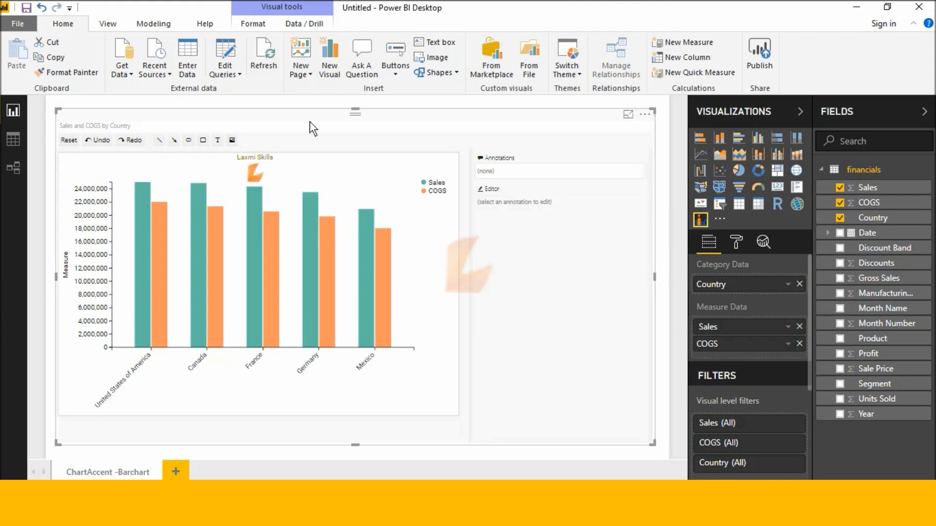
Annotate the United States of America Sales bar with its value, trying extra letters after the ## label text and removing them
click(137, 303)
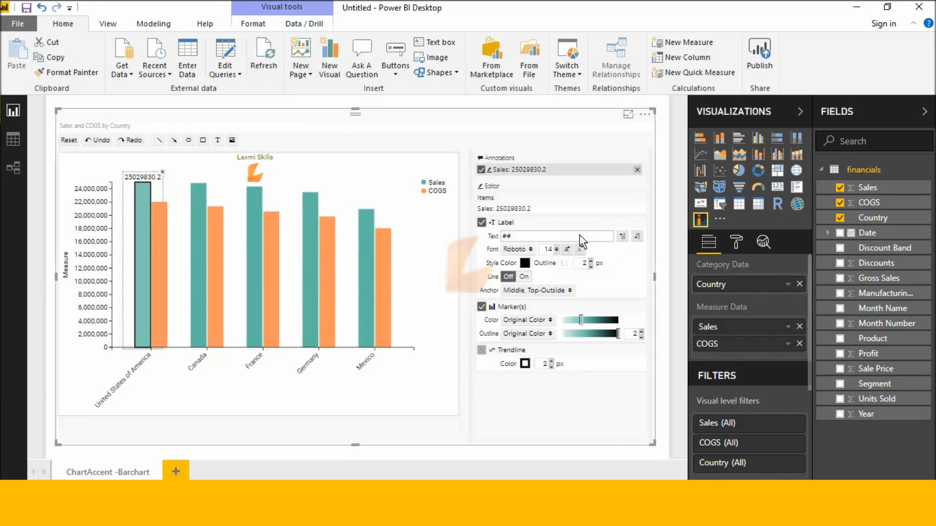
text(ffffff)
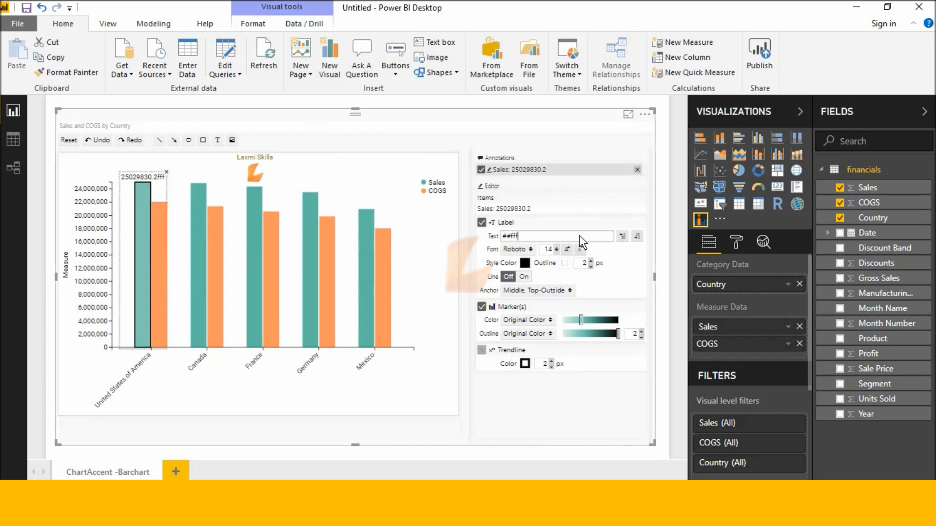
key(BackSpace)
key(BackSpace)
key(BackSpace)
key(BackSpace)
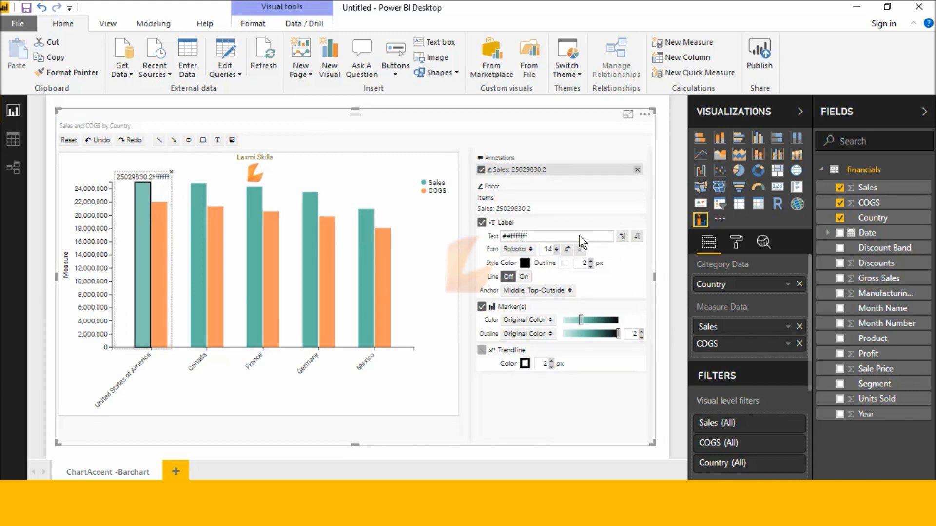
key(BackSpace)
key(BackSpace)
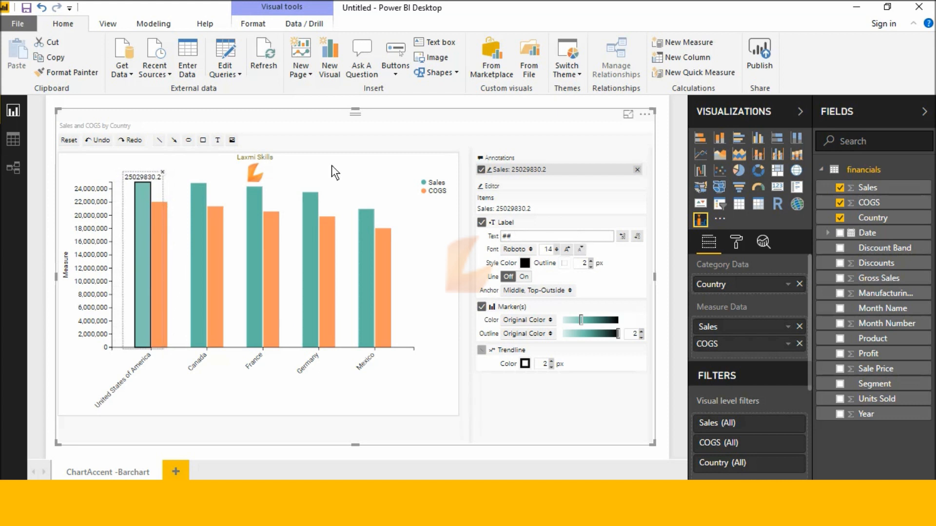
Set the label color of the United States of America Sales annotation to dark gold
click(525, 263)
click(521, 214)
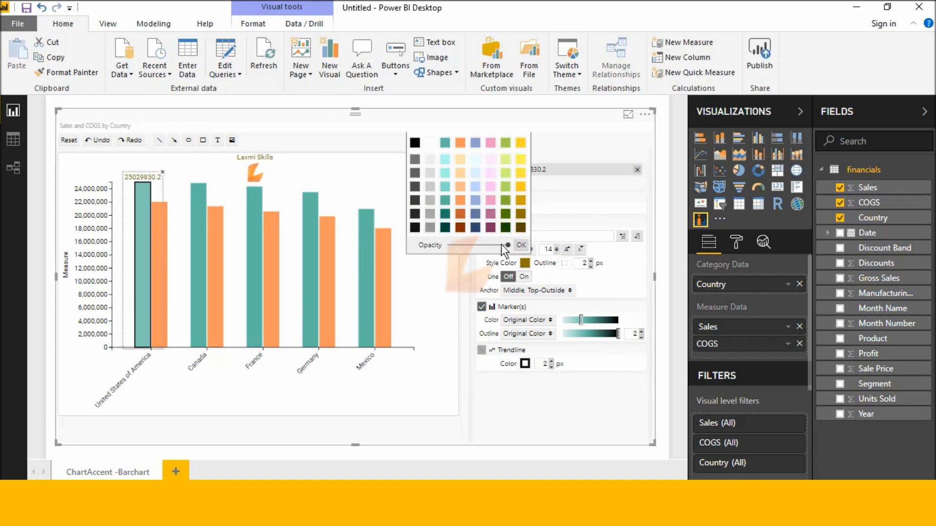
drag(487, 244, 525, 245)
click(638, 269)
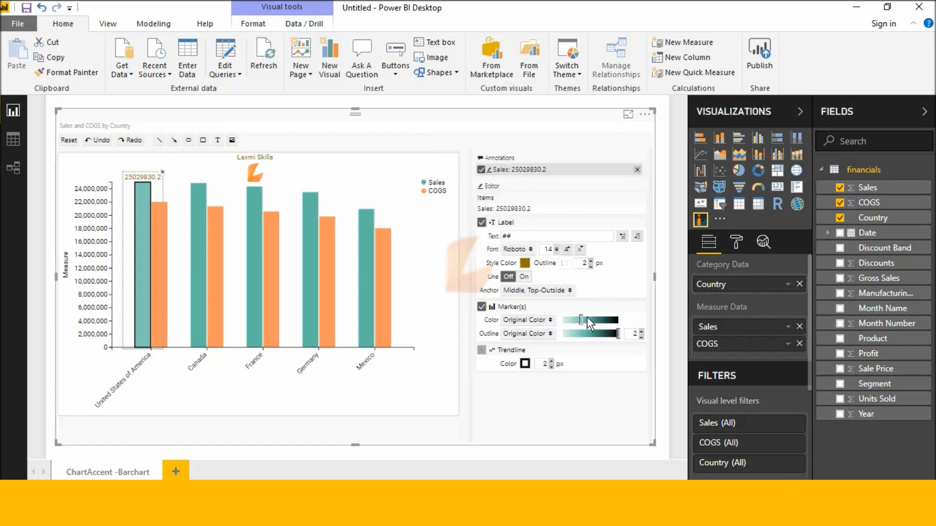
Try a darker shade on the United States of America Sales bar, then switch its marker color to the blue New Color
mouse_move(582, 317)
mouse_down()
mouse_move(617, 324)
mouse_move(594, 323)
mouse_up()
click(549, 320)
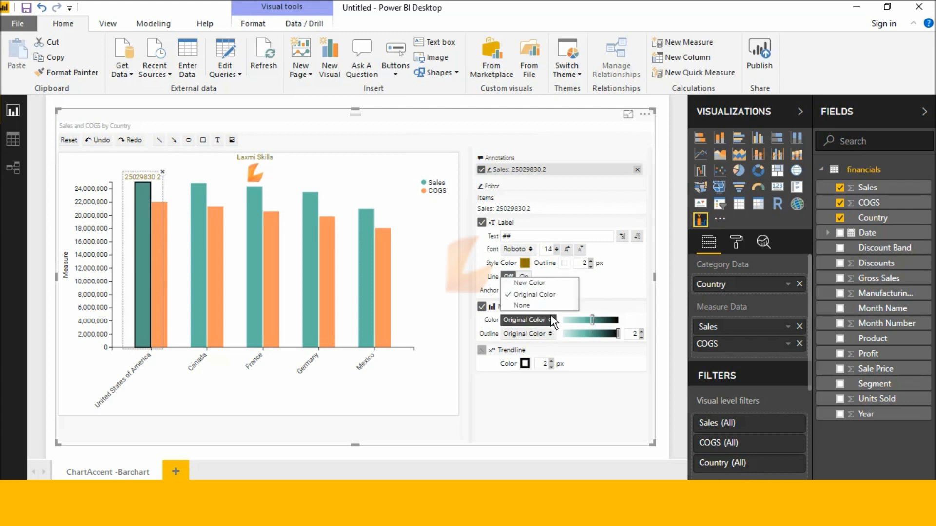
click(557, 284)
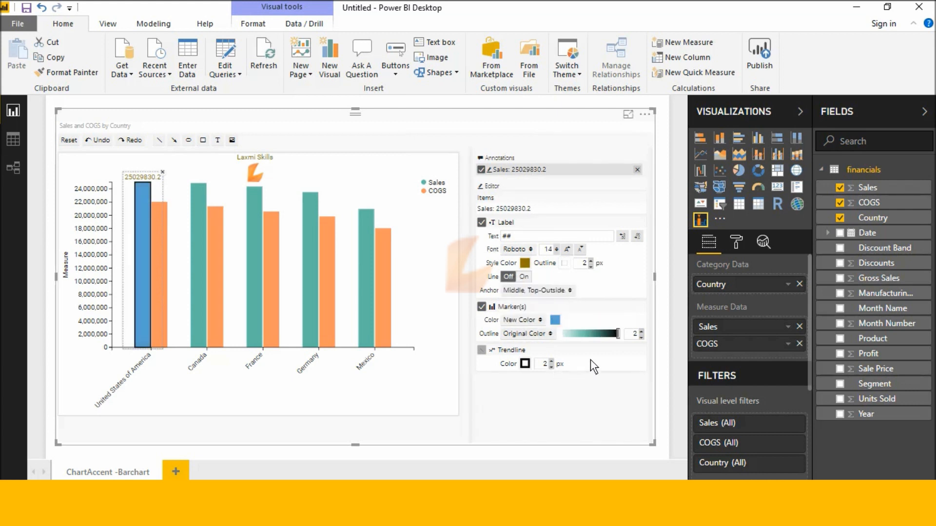
Switch the blue bar's marker outline to New Color, try yellow, and settle on a muted periwinkle blue
click(548, 334)
click(553, 298)
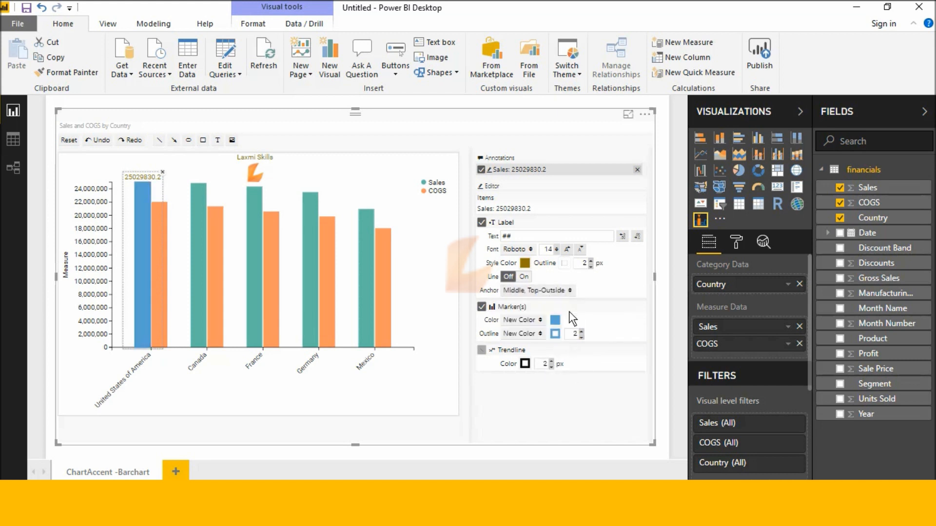
click(555, 335)
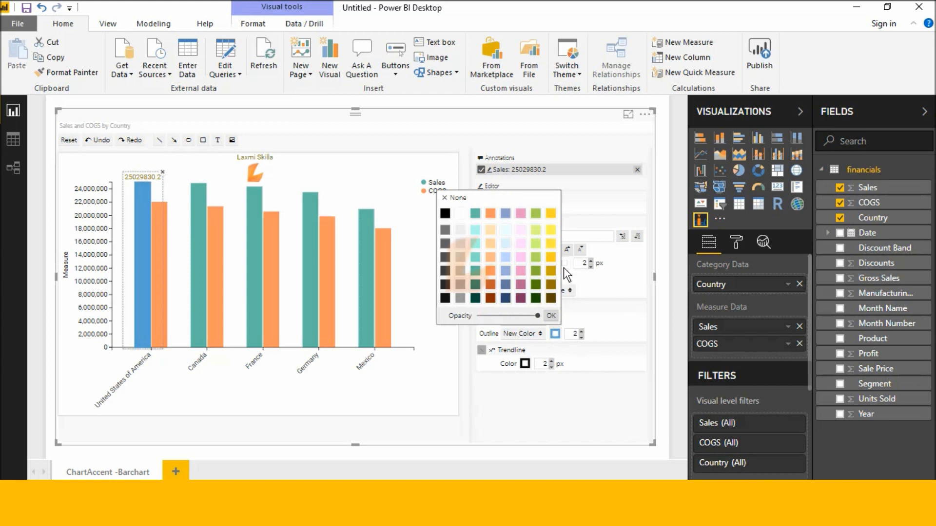
click(553, 236)
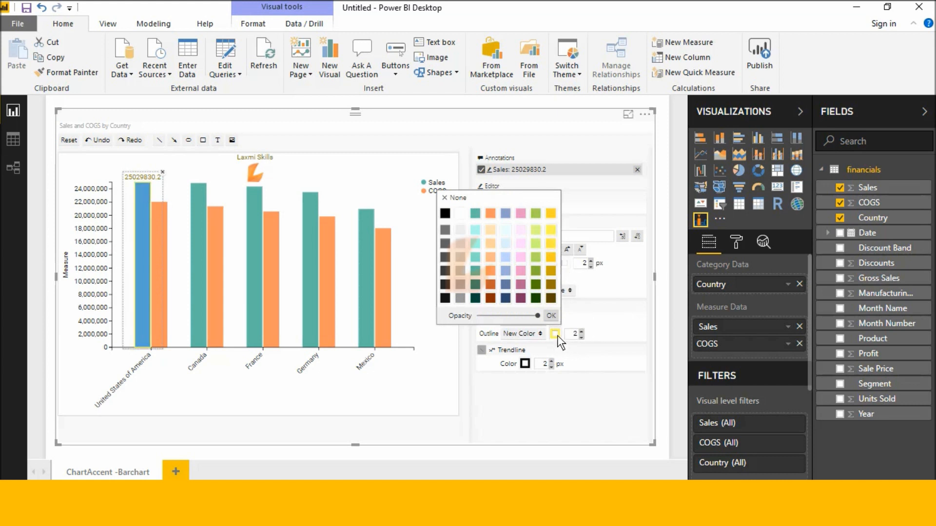
click(505, 271)
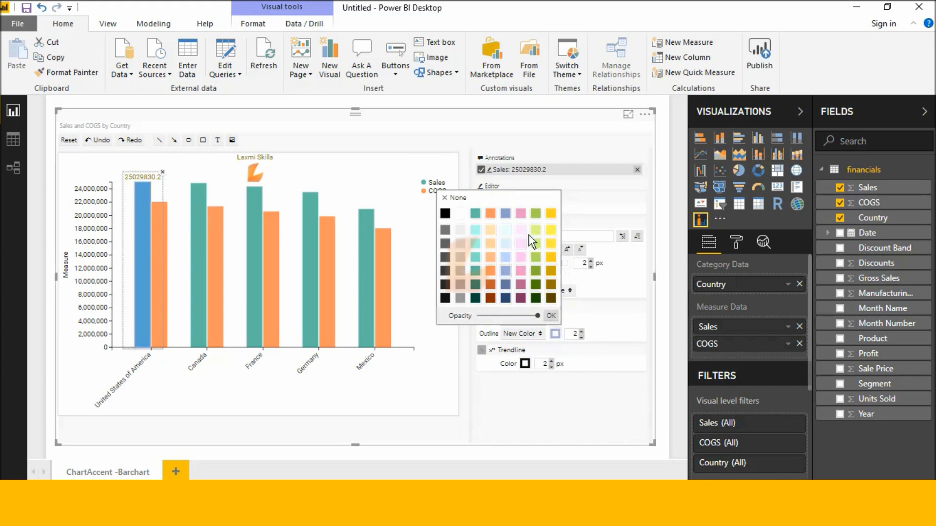
click(601, 332)
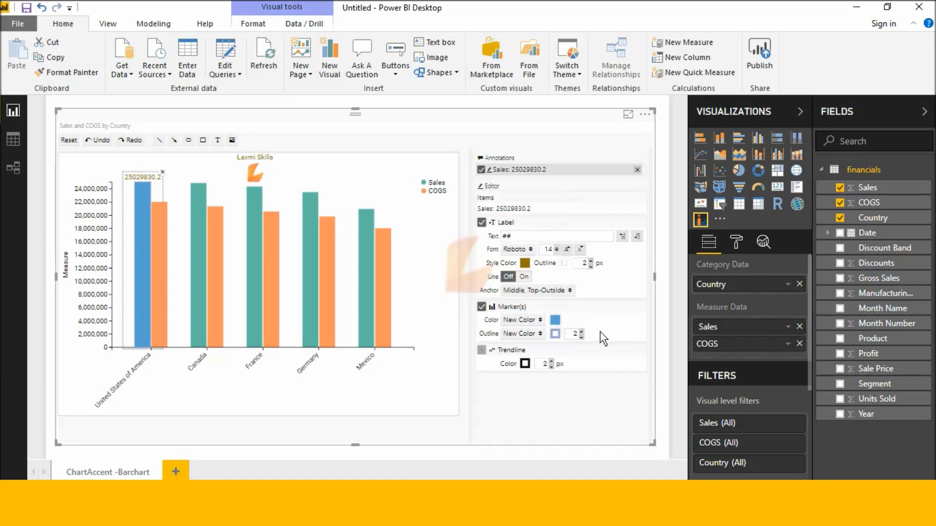
Adjust the trendline width of the United States of America Sales annotation and deselect it
click(552, 367)
click(551, 362)
click(552, 362)
click(552, 362)
click(193, 181)
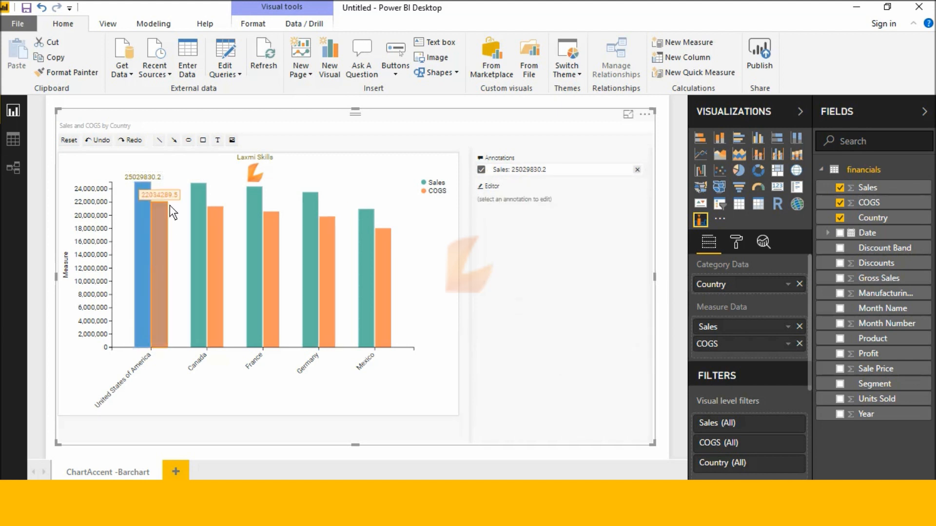
Annotate the Canada and Germany Sales bars with their values
click(194, 229)
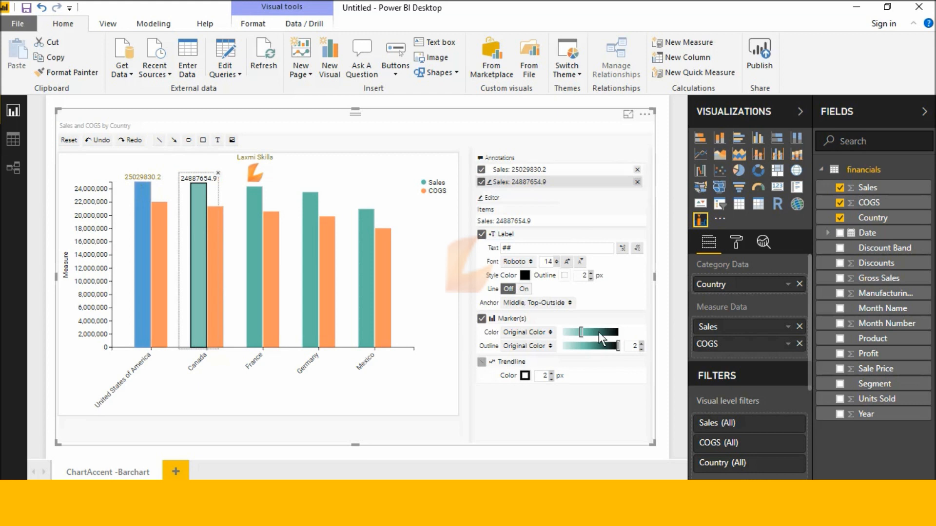
click(309, 236)
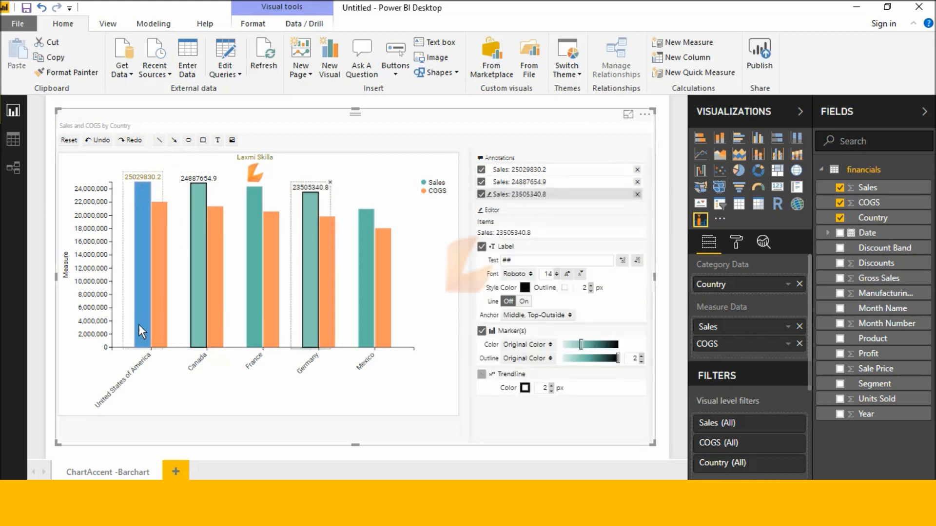
Add a horizontal value line at 5000000 on the Measure axis and give its label a light yellow outline
click(108, 312)
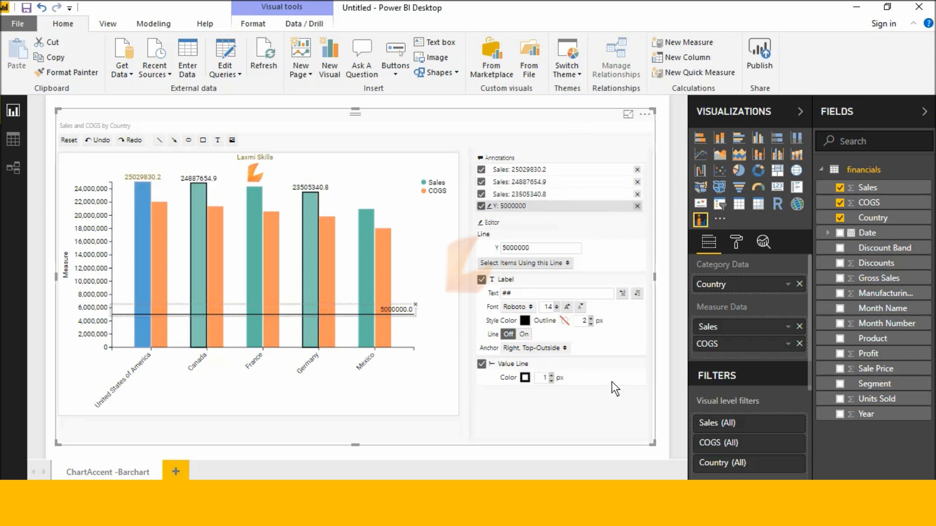
click(566, 321)
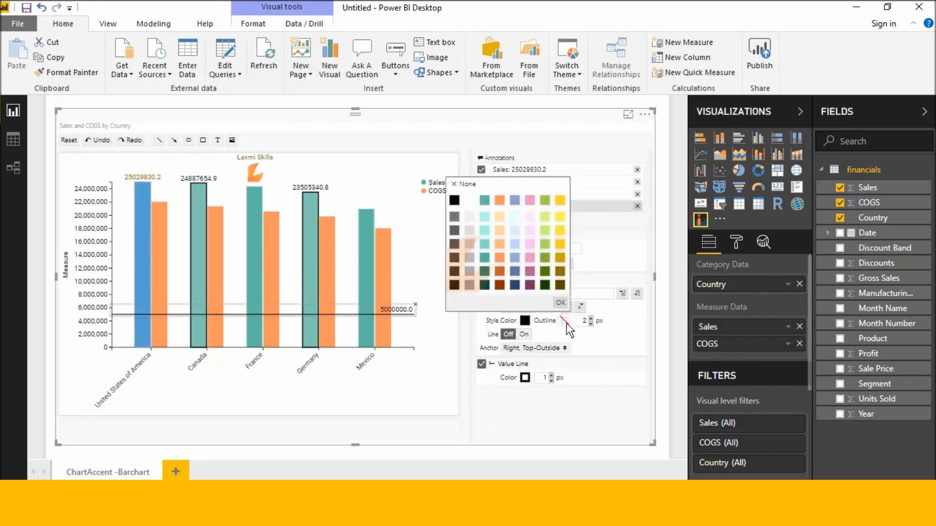
click(560, 214)
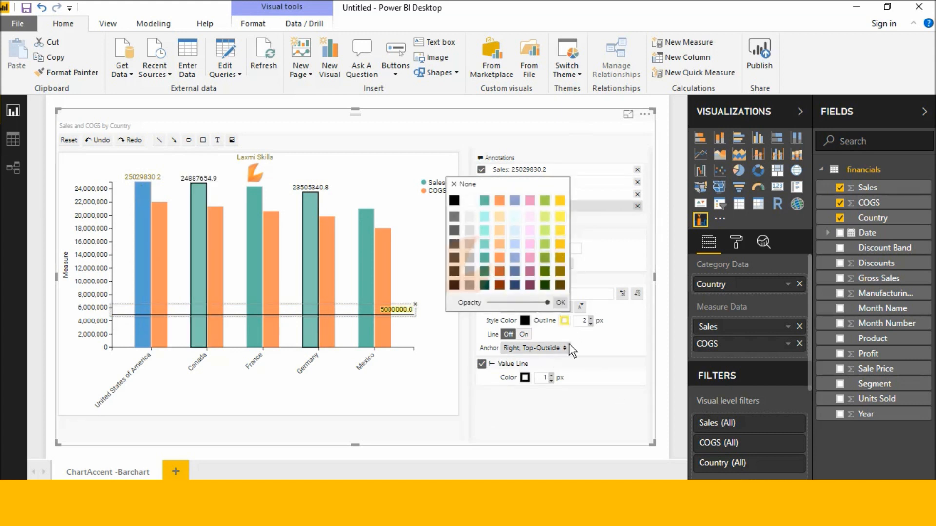
click(586, 336)
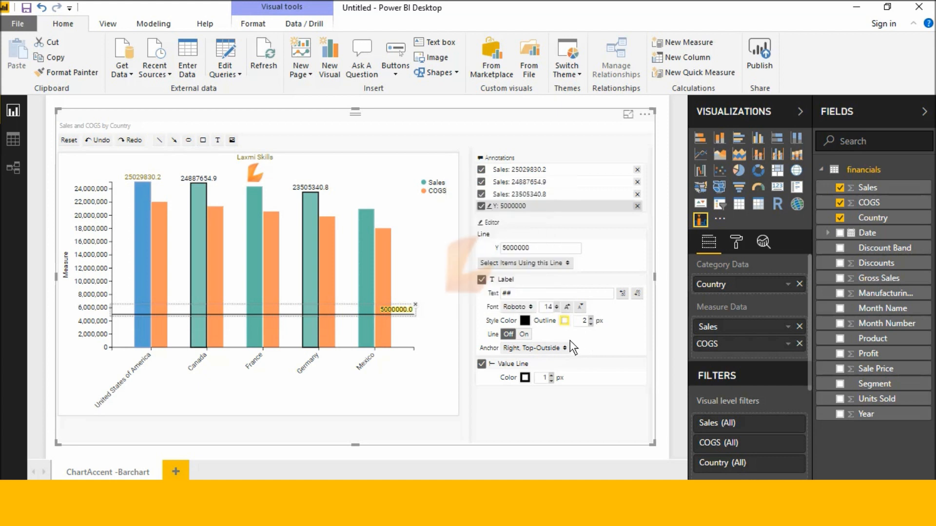
click(566, 266)
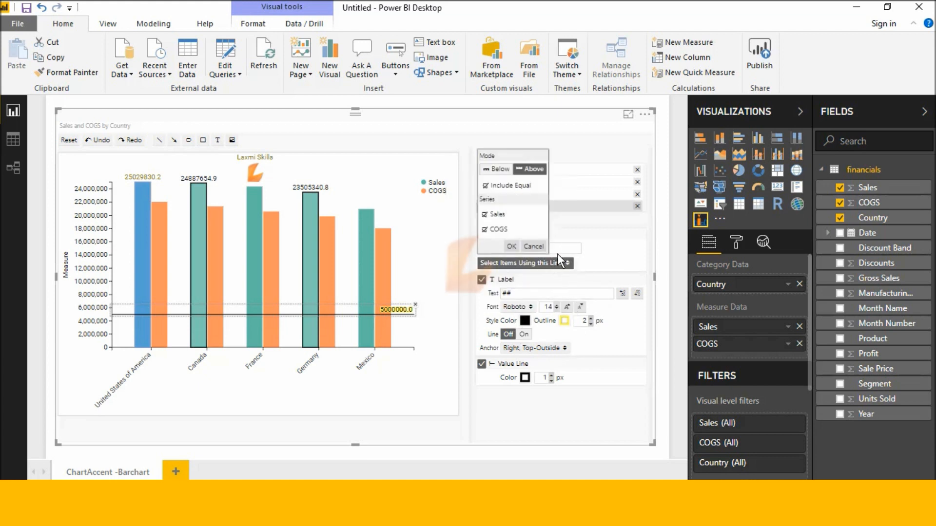
click(484, 229)
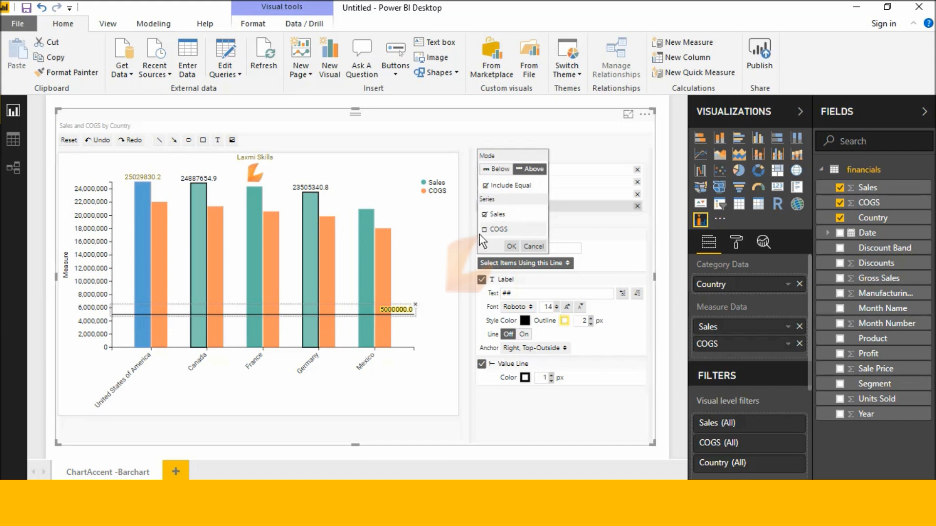
click(438, 369)
click(431, 387)
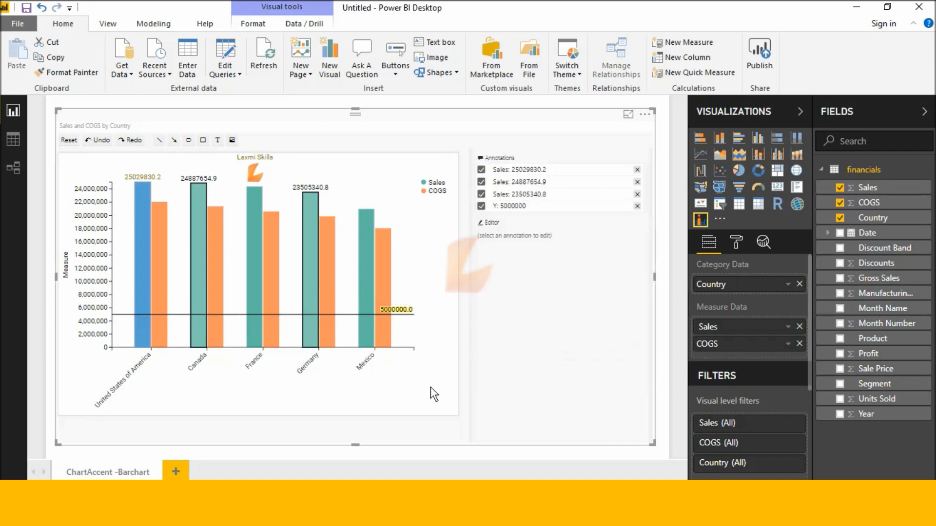
Recolour the label outline of the value line at 5000000, trying dark gold and settling on black
double_click(411, 312)
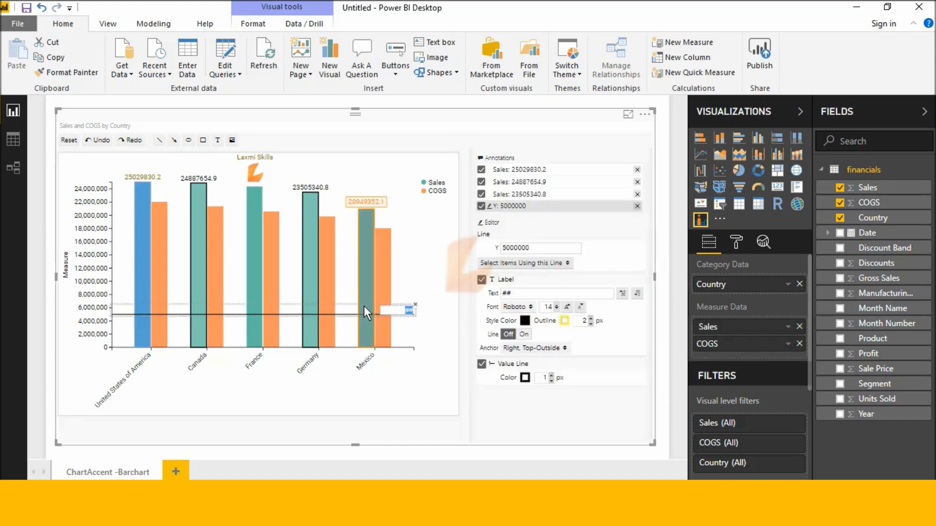
click(565, 321)
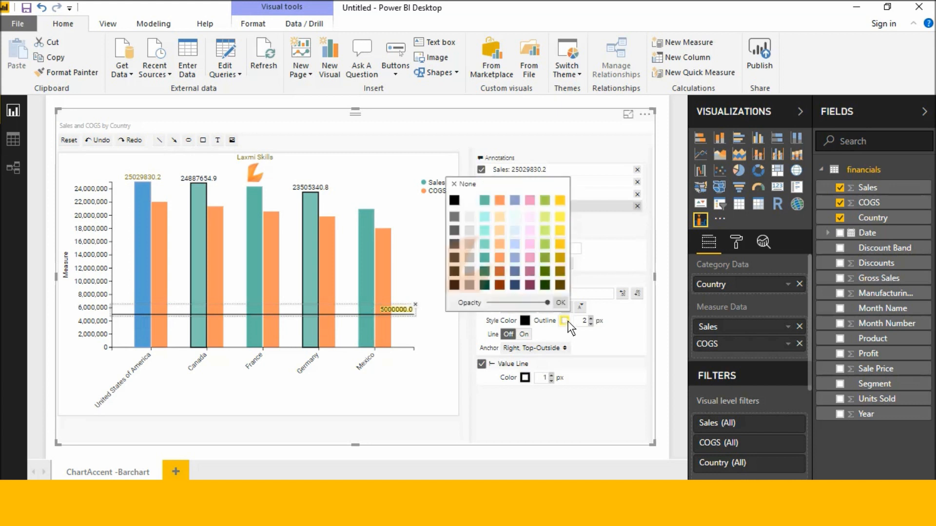
click(564, 273)
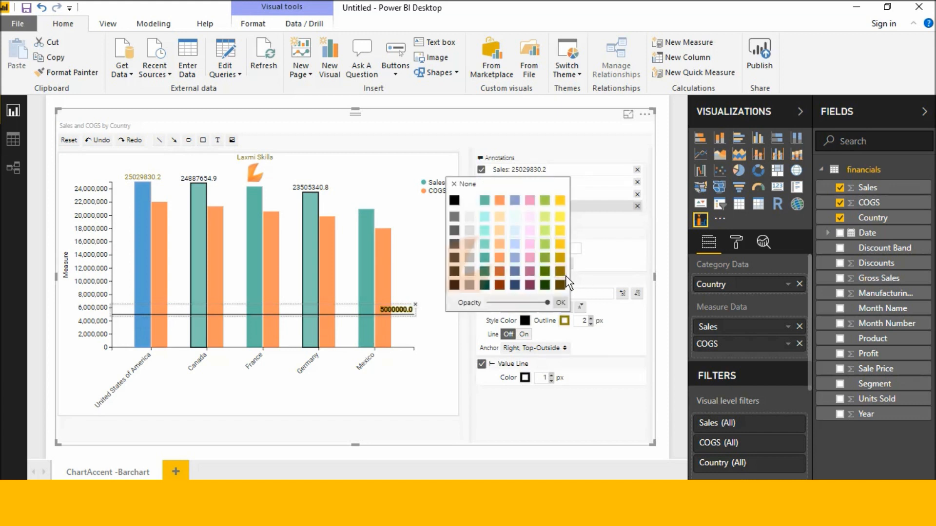
click(587, 341)
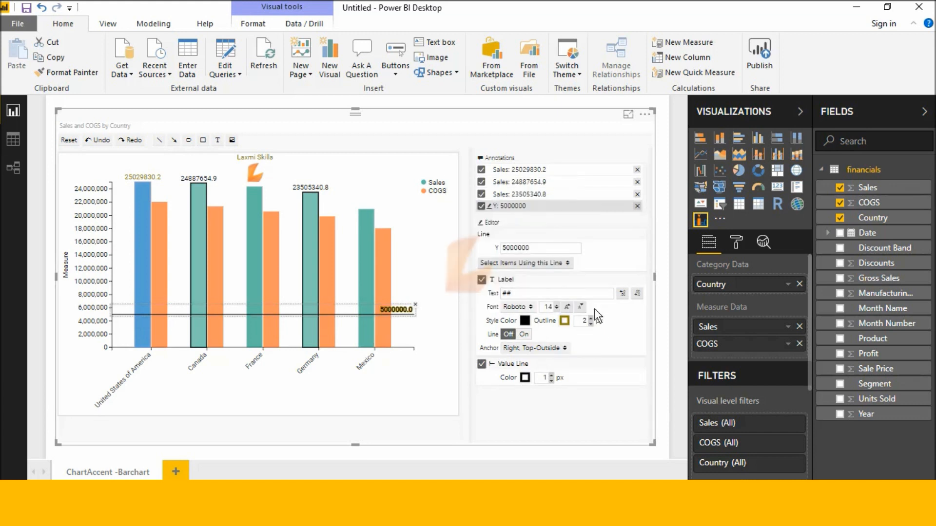
click(565, 321)
click(455, 286)
click(603, 347)
Try thicker widths for the value line at 5000000 and settle on 4 px
click(552, 376)
click(552, 376)
click(552, 375)
click(552, 376)
click(552, 375)
click(552, 376)
click(552, 376)
click(552, 381)
click(552, 382)
click(552, 381)
click(552, 382)
Colour the value line at 5000000 a muted mauve pink and deselect the annotation
click(525, 377)
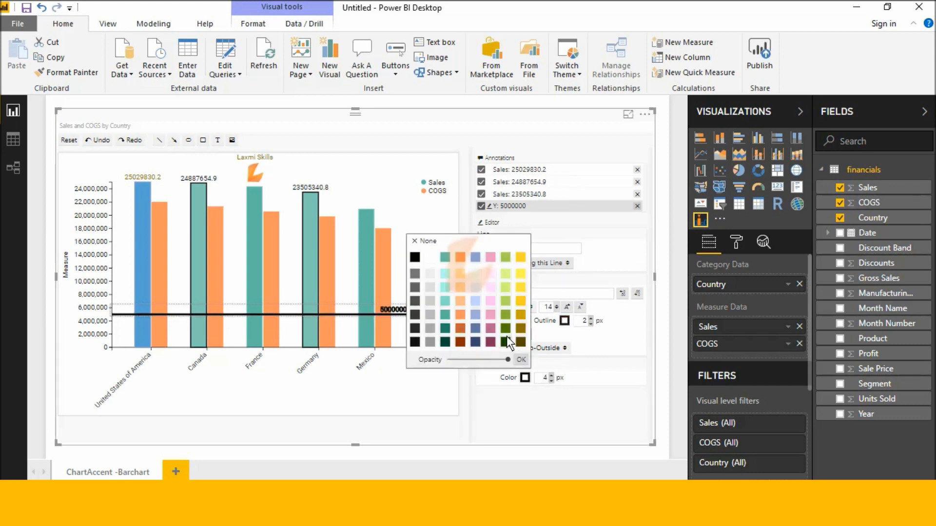
click(489, 330)
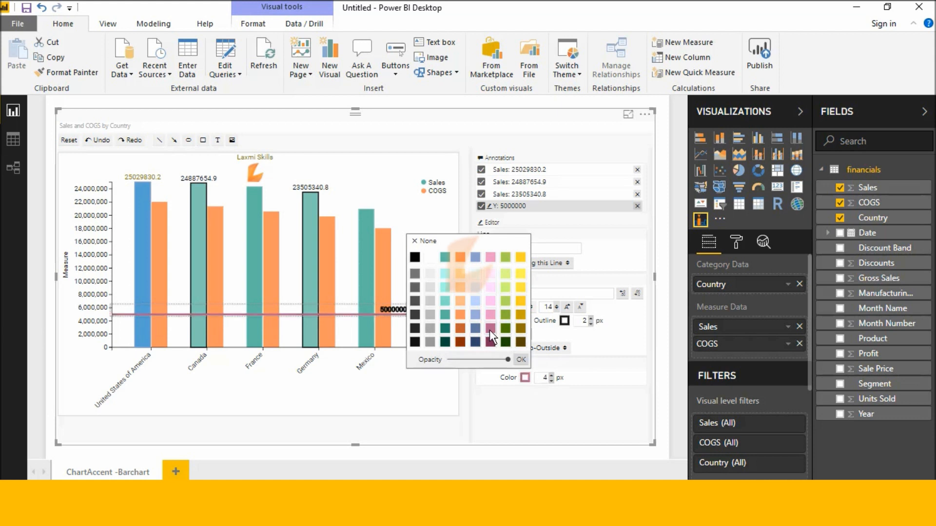
click(595, 344)
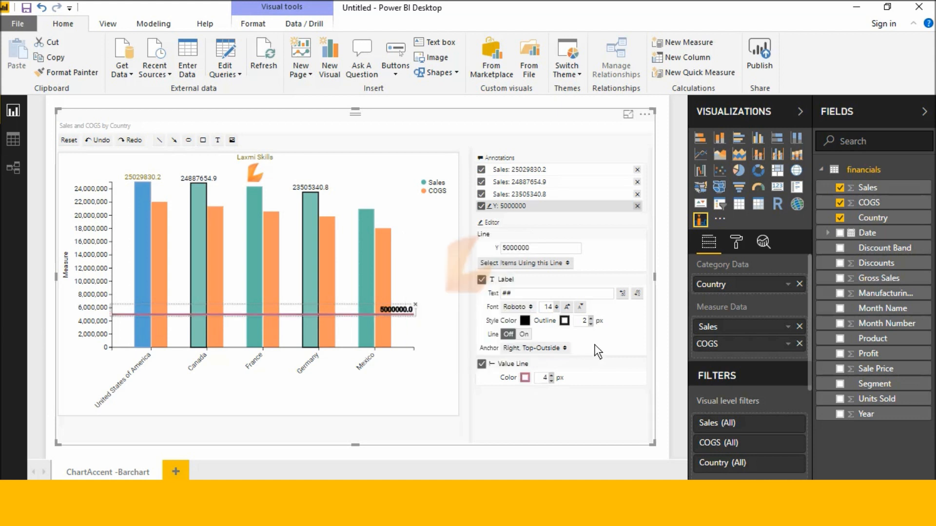
click(476, 432)
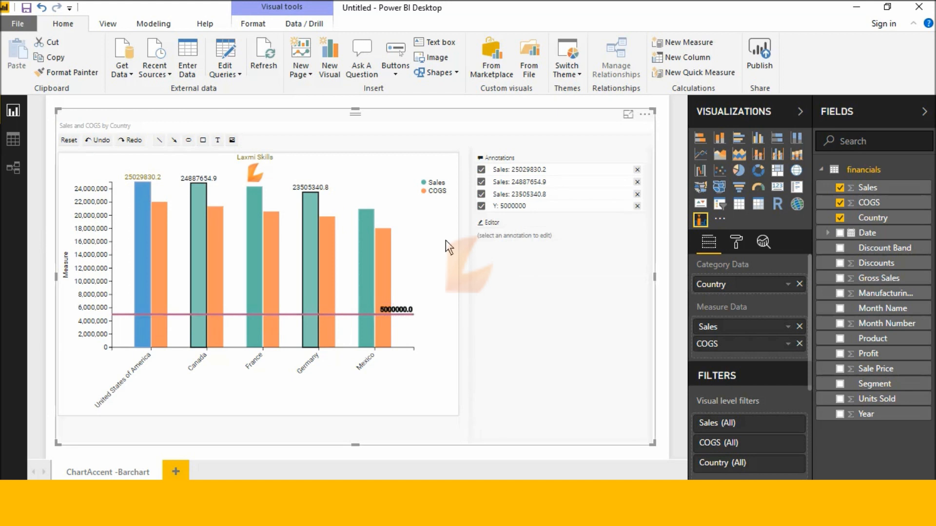
Try to draw an arrow from the top of the United States of America Sales bar to the Mexico bars, and deselect the annotation
click(174, 140)
mouse_move(137, 179)
mouse_down()
mouse_move(341, 205)
mouse_move(379, 223)
mouse_up()
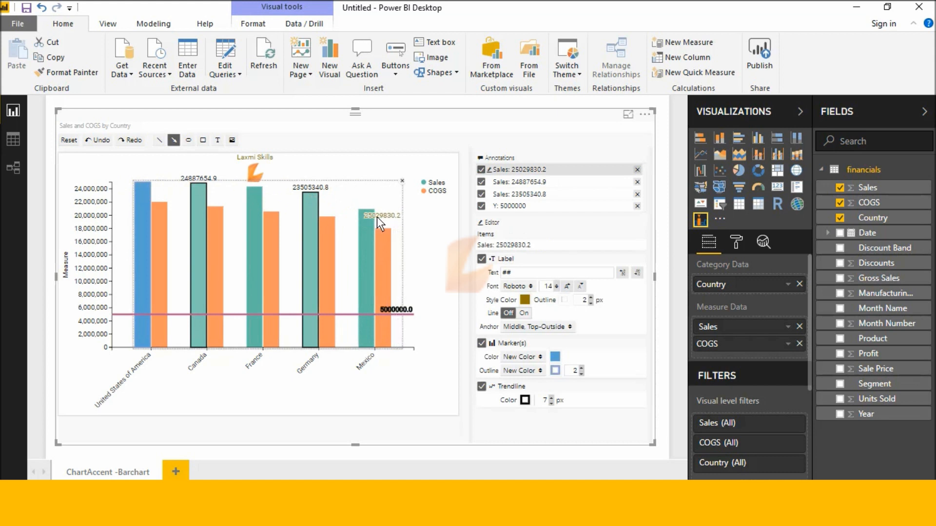
click(426, 392)
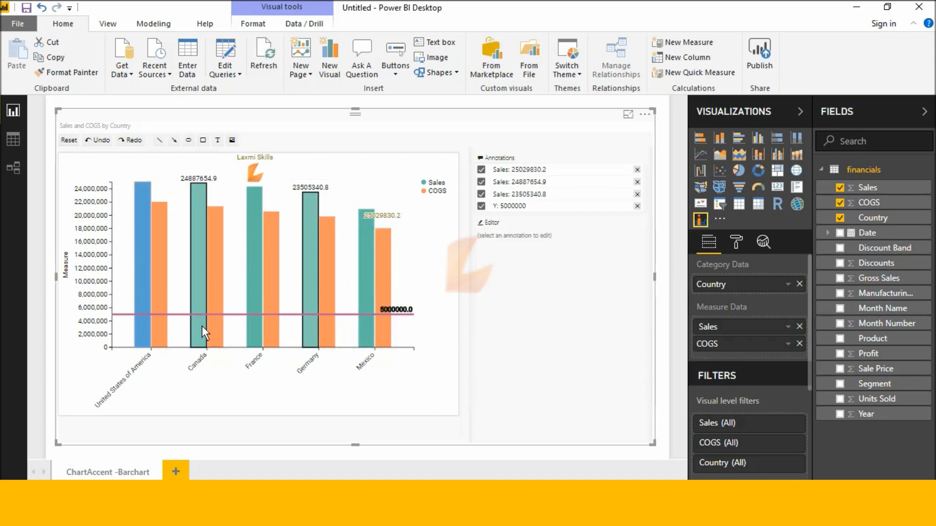